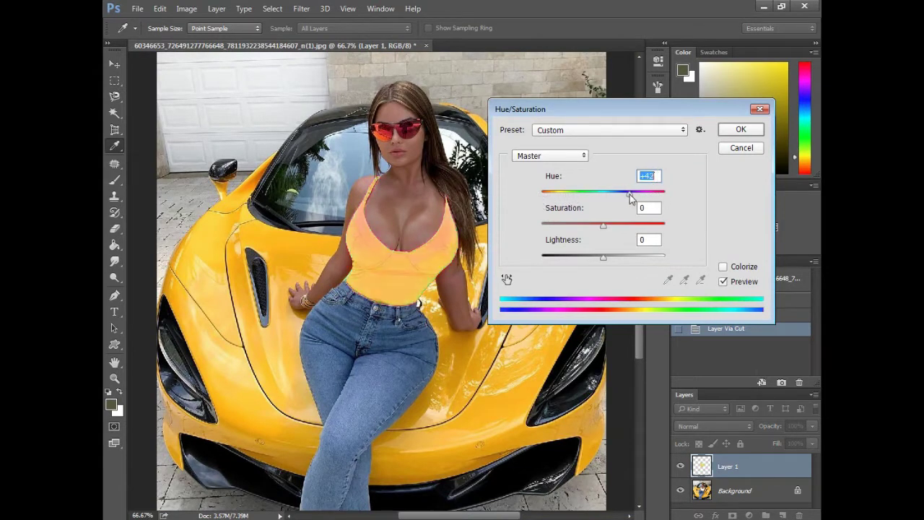
Apply the Hue/Saturation hue shift to the woman's top on Layer 1
{"action": "left_click", "coordinate": [741, 129]}
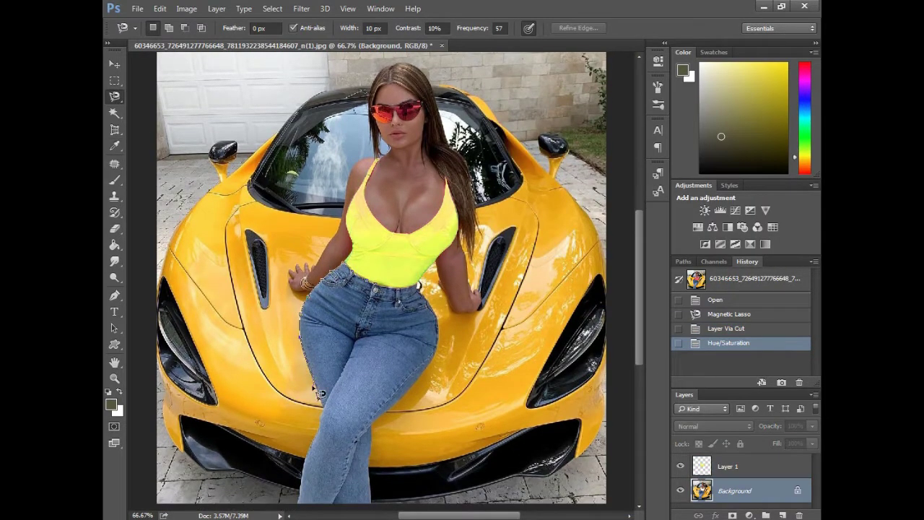
Cut the jeans, outlined with the Magnetic Lasso, onto their own layer and set their Hue/Saturation Lightness to +81
{"action": "scroll", "coordinate": [406, 409], "scroll_direction": "up", "scroll_amount": 2}
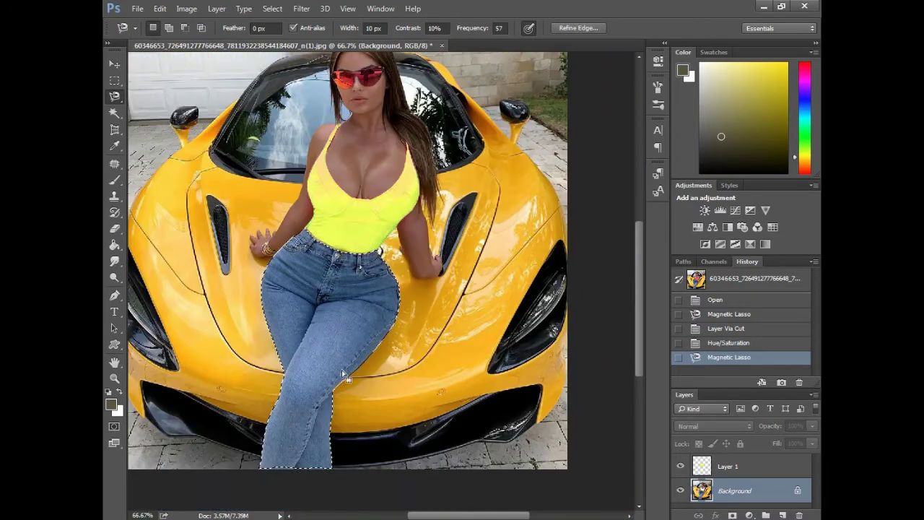
{"action": "key", "text": "ctrl+j"}
{"action": "key", "text": "ctrl+u"}
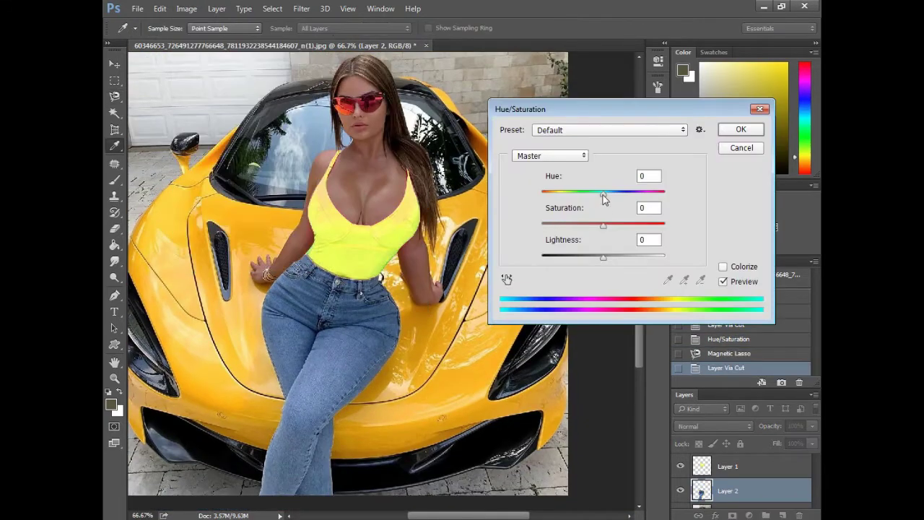
{"action": "mouse_move", "coordinate": [604, 194]}
{"action": "left_mouse_down"}
{"action": "mouse_move", "coordinate": [560, 194]}
{"action": "mouse_move", "coordinate": [664, 195]}
{"action": "mouse_move", "coordinate": [604, 194]}
{"action": "left_mouse_up"}
{"action": "left_click_drag", "start_coordinate": [604, 257], "coordinate": [653, 263]}
{"action": "key", "text": "ctrl+minus"}
{"action": "left_click_drag", "start_coordinate": [520, 109], "coordinate": [585, 114]}
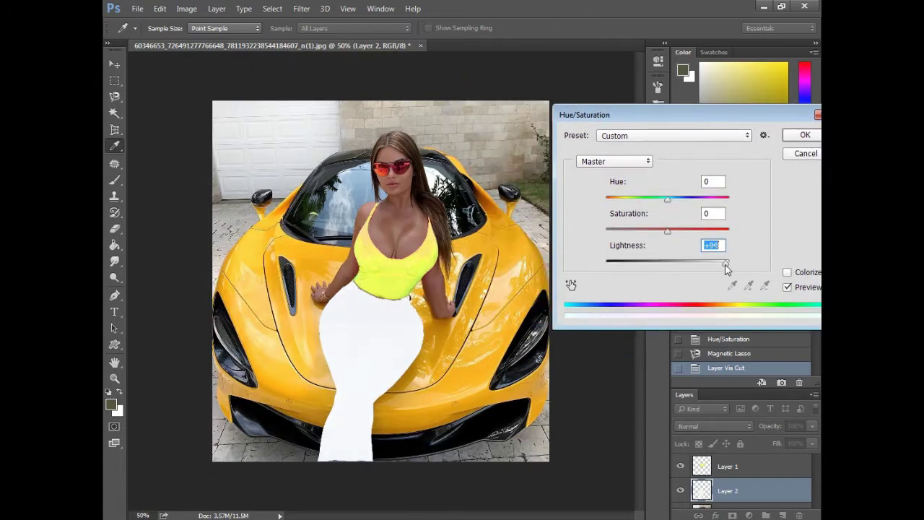
{"action": "left_click_drag", "start_coordinate": [724, 265], "coordinate": [719, 269]}
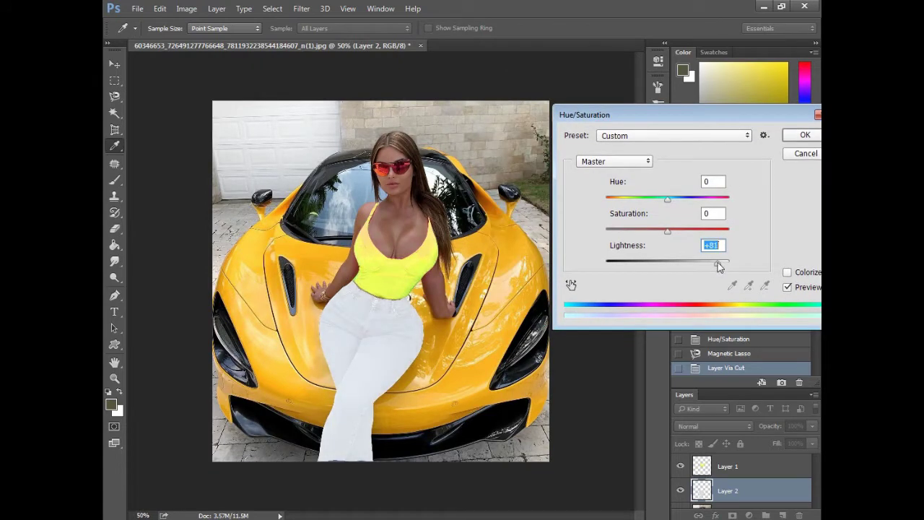
{"action": "key", "text": "Return"}
Outline the yellow car body on the Background layer with the Magnetic Lasso and close the selection
{"action": "key", "text": "l"}
{"action": "key", "text": "alt+bracketleft"}
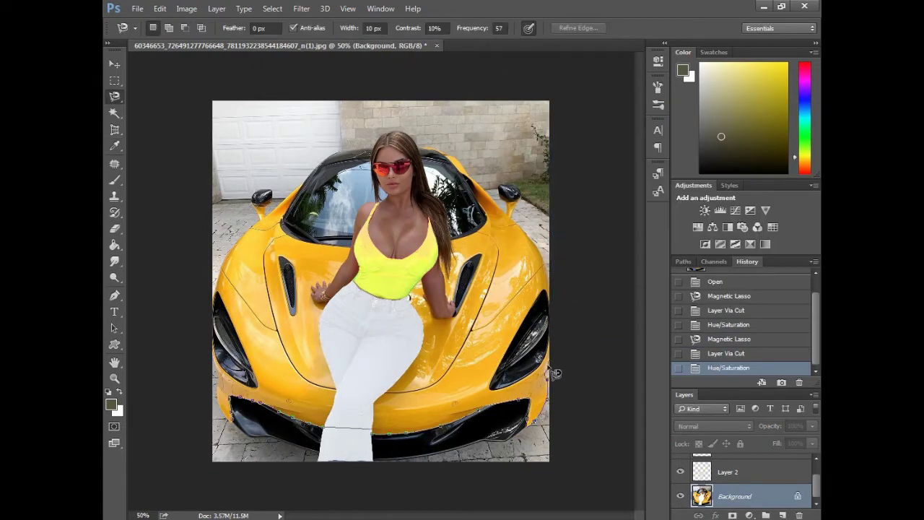
{"action": "scroll", "coordinate": [555, 373], "scroll_direction": "up", "scroll_amount": 1}
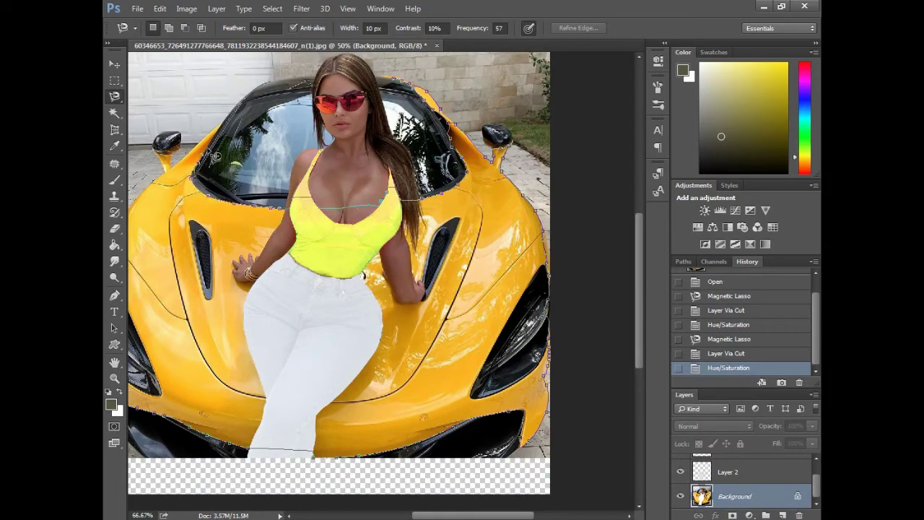
{"action": "scroll", "coordinate": [175, 232], "scroll_direction": "down", "scroll_amount": 1}
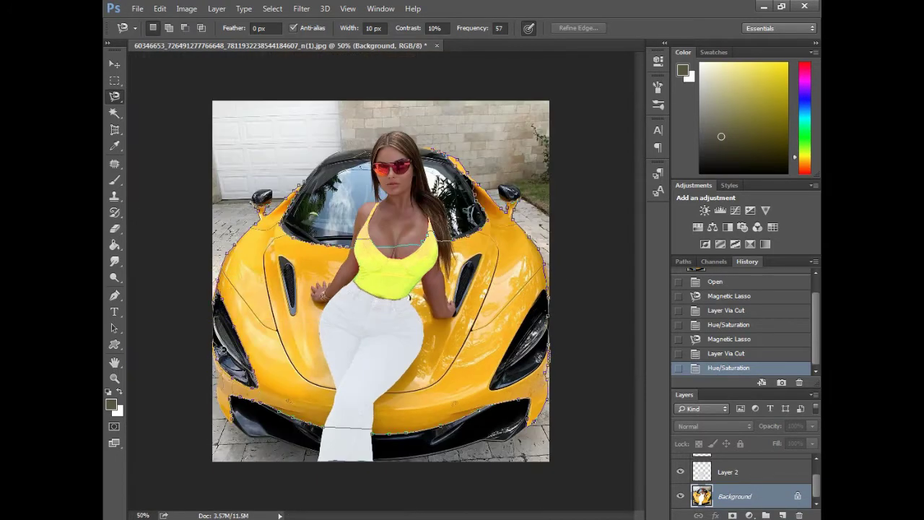
{"action": "left_click", "coordinate": [232, 422]}
{"action": "right_click", "coordinate": [458, 328]}
{"action": "left_click", "coordinate": [512, 182]}
{"action": "key", "text": "ctrl+z"}
Duplicate the Background layer as Background copy and cut the selected car body from it onto a new layer
{"action": "right_click", "coordinate": [713, 498]}
{"action": "left_click", "coordinate": [747, 379]}
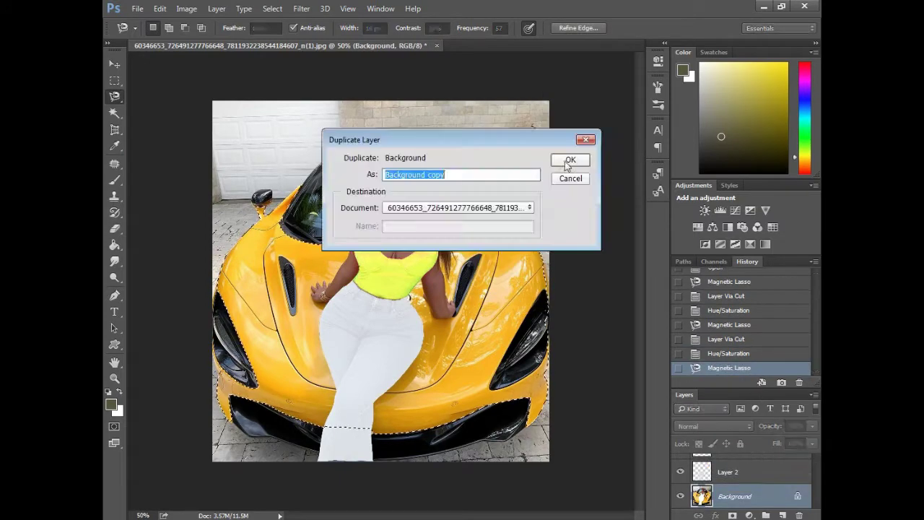
{"action": "left_click", "coordinate": [567, 165]}
{"action": "right_click", "coordinate": [425, 332]}
{"action": "left_click", "coordinate": [473, 180]}
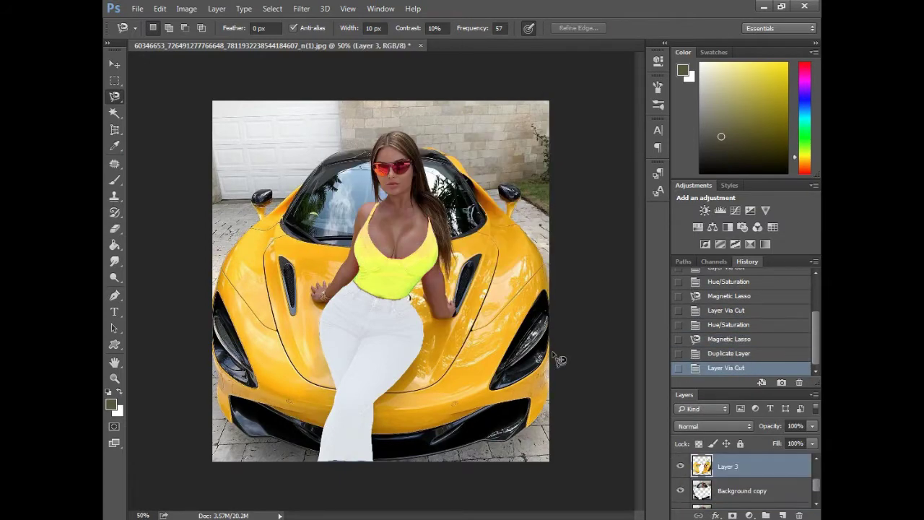
Recolor the car body layer magenta using Hue/Saturation with Hue -111 and Saturation +58
{"action": "left_click", "coordinate": [186, 8]}
{"action": "mouse_move", "coordinate": [199, 35]}
{"action": "left_click", "coordinate": [354, 105]}
{"action": "left_click_drag", "start_coordinate": [650, 197], "coordinate": [626, 199]}
{"action": "left_click_drag", "start_coordinate": [669, 228], "coordinate": [707, 228]}
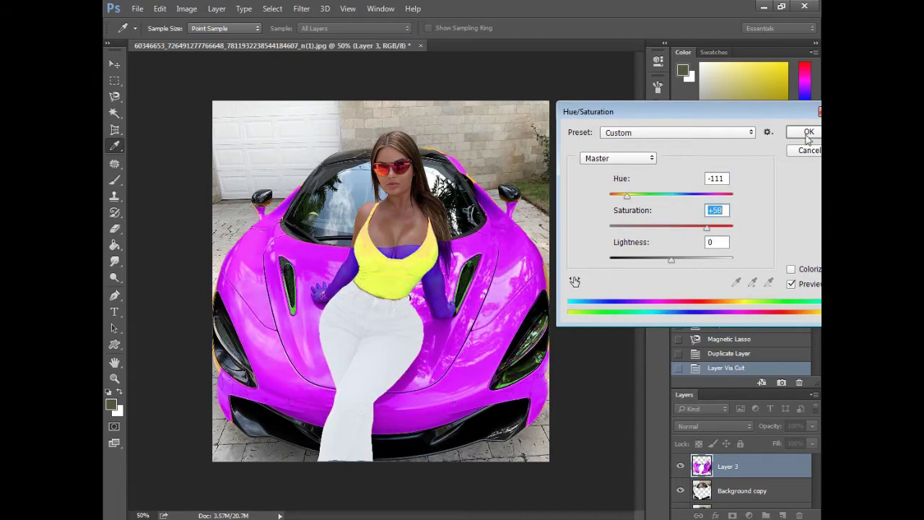
{"action": "left_click", "coordinate": [808, 133]}
Select the tinted arms and chest with the Magnetic Lasso and clear them from the car color layer
{"action": "key", "text": "ctrl+plus"}
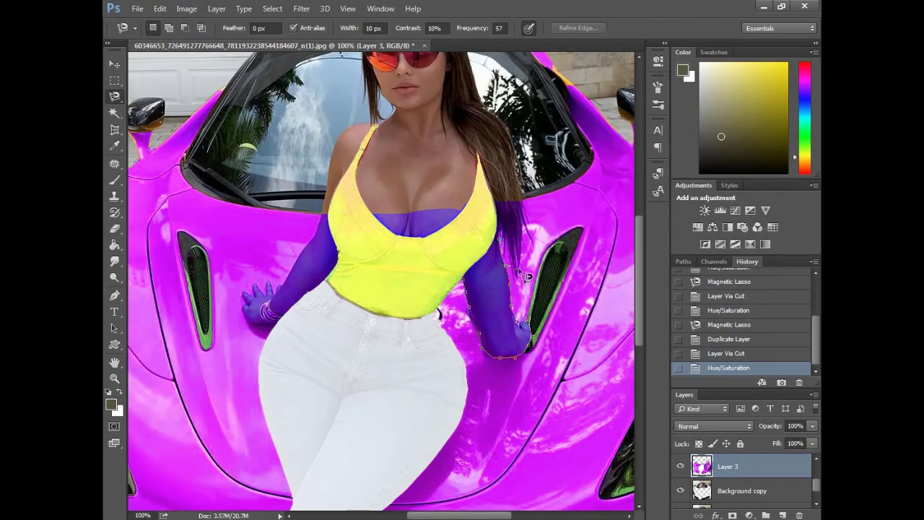
{"action": "double_click", "coordinate": [528, 277]}
{"action": "key", "text": "Delete"}
{"action": "left_click", "coordinate": [464, 207]}
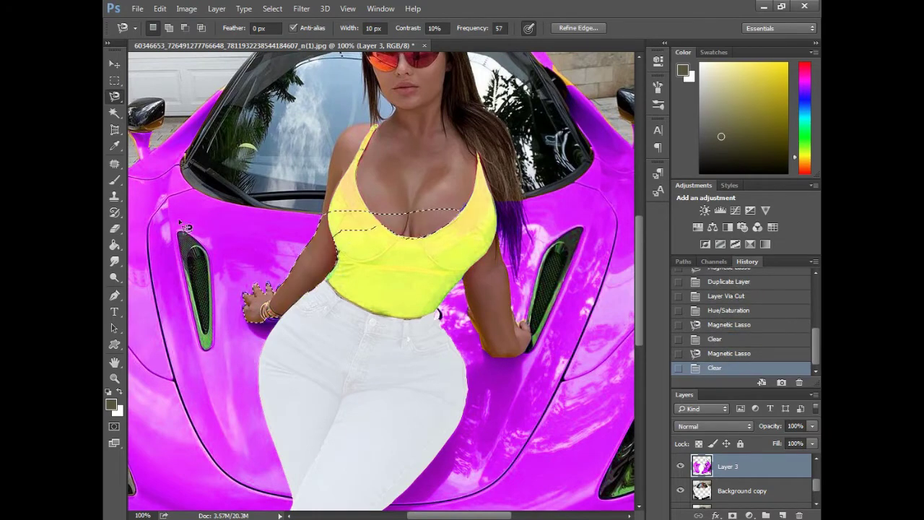
Erase the purple tint from the hair ends and body edges with a soft 26 px eraser, then a 7 px one
{"action": "key", "text": "e"}
{"action": "right_click", "coordinate": [483, 288]}
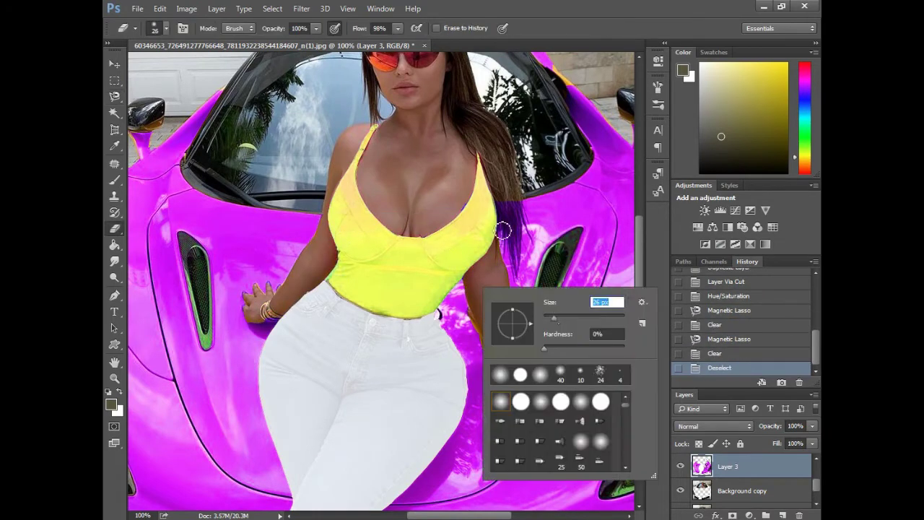
{"action": "key", "text": "Return"}
{"action": "left_click_drag", "start_coordinate": [293, 306], "coordinate": [429, 280]}
{"action": "right_click", "coordinate": [520, 216]}
{"action": "key", "text": "Return"}
{"action": "key", "text": "ctrl+plus"}
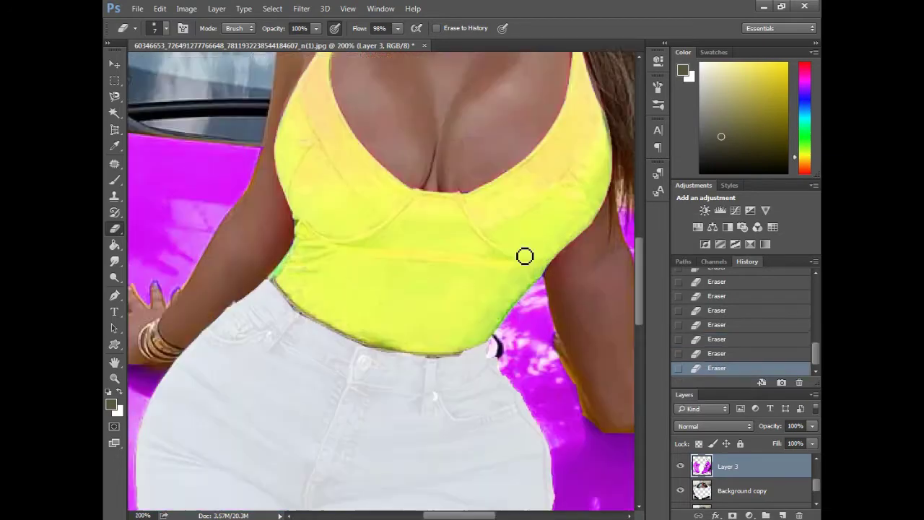
{"action": "scroll", "coordinate": [545, 267], "scroll_direction": "down", "scroll_amount": 5}
{"action": "scroll", "coordinate": [448, 316], "scroll_direction": "up", "scroll_amount": 6}
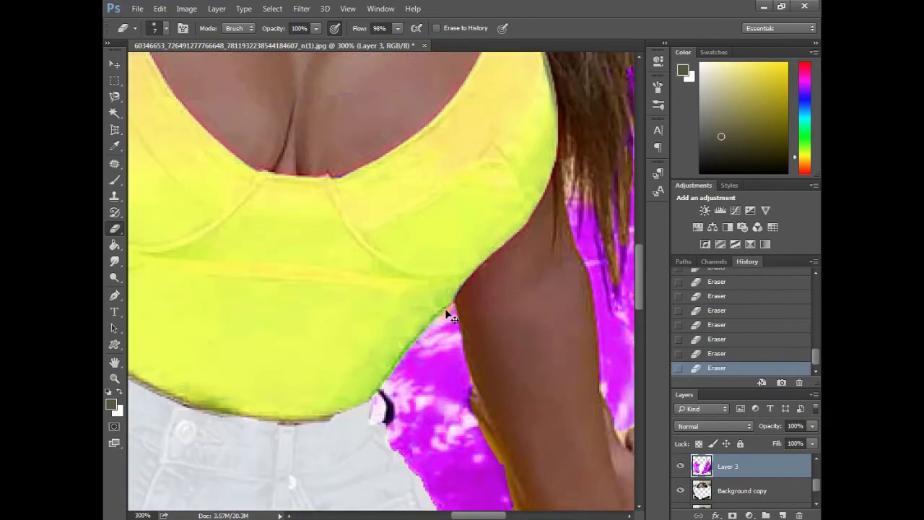
Erase the remaining purple from the thin hair strands over the hood with a 1 px eraser
{"action": "scroll", "coordinate": [519, 297], "scroll_direction": "up", "scroll_amount": 2}
{"action": "right_click", "coordinate": [475, 104]}
{"action": "left_click_drag", "start_coordinate": [494, 138], "coordinate": [486, 138]}
{"action": "key", "text": "Return"}
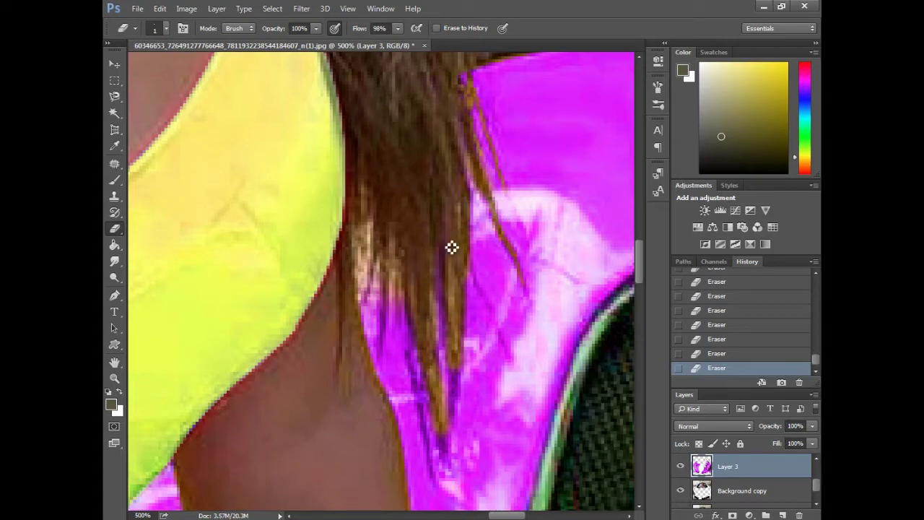
{"action": "mouse_move", "coordinate": [425, 409]}
{"action": "left_mouse_down"}
{"action": "mouse_move", "coordinate": [445, 439]}
{"action": "mouse_move", "coordinate": [395, 313]}
{"action": "mouse_move", "coordinate": [444, 184]}
{"action": "left_mouse_up"}
Erase the leftover purple along the arm and fingers on the photo's left side with 20 px and 7 px erasers
{"action": "scroll", "coordinate": [423, 335], "scroll_direction": "down", "scroll_amount": 2}
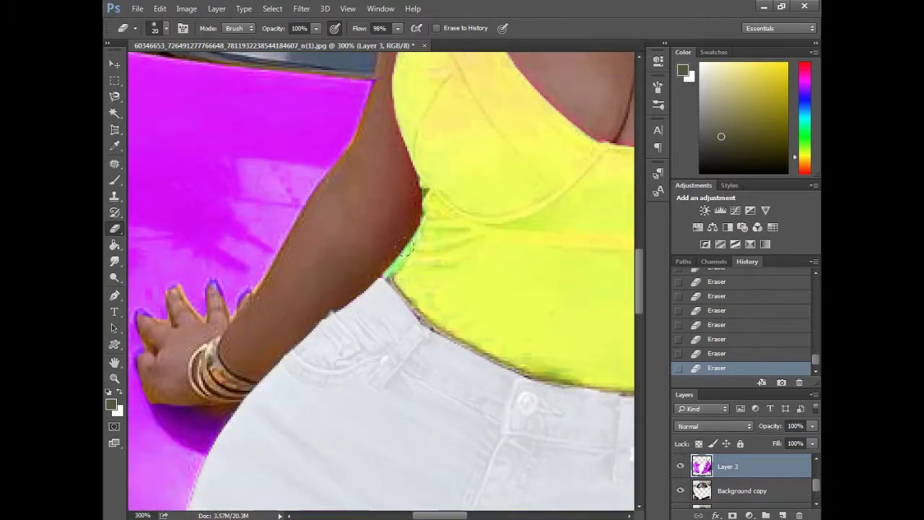
{"action": "scroll", "coordinate": [364, 223], "scroll_direction": "down", "scroll_amount": 5}
{"action": "scroll", "coordinate": [284, 360], "scroll_direction": "up", "scroll_amount": 5}
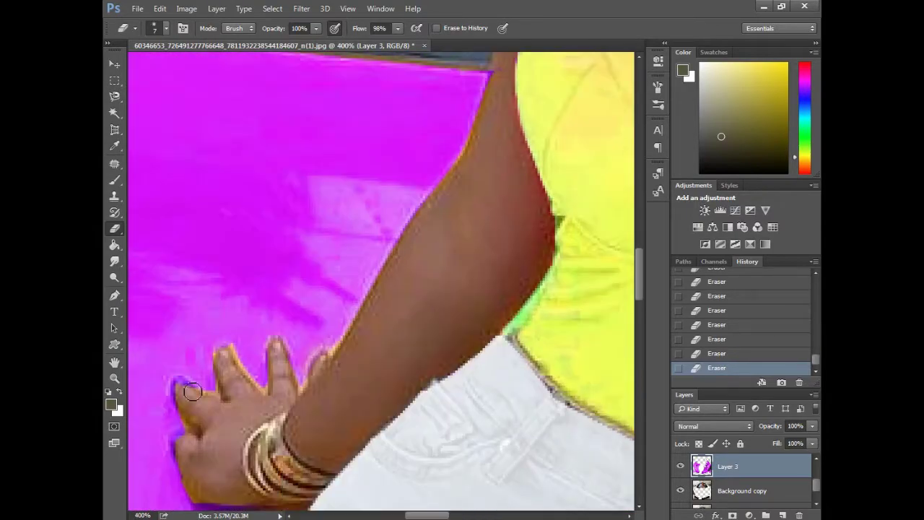
{"action": "scroll", "coordinate": [195, 413], "scroll_direction": "down", "scroll_amount": 2}
{"action": "scroll", "coordinate": [316, 298], "scroll_direction": "down", "scroll_amount": 5}
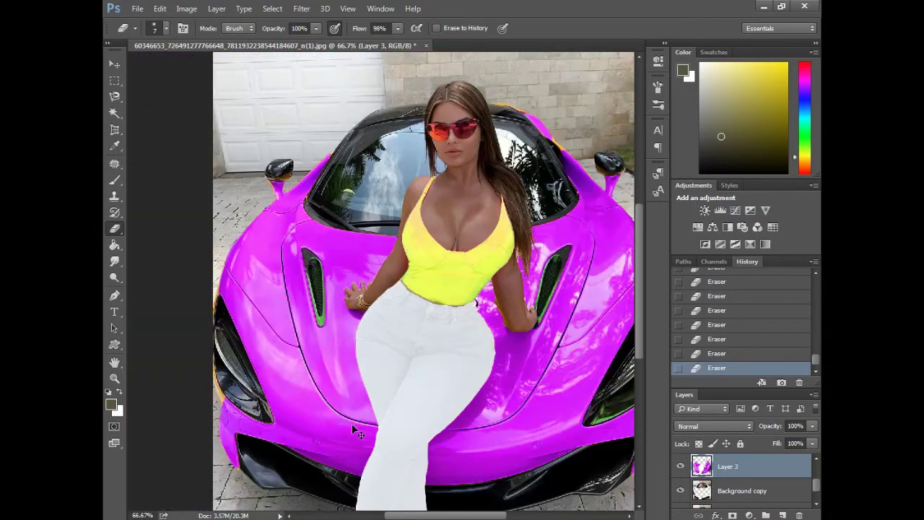
Clone magenta paint around the fingers resting on the hood with a 6 px Clone Stamp
{"action": "scroll", "coordinate": [155, 244], "scroll_direction": "up", "scroll_amount": 4}
{"action": "key", "text": "s"}
{"action": "left_click_drag", "start_coordinate": [285, 390], "coordinate": [288, 407]}
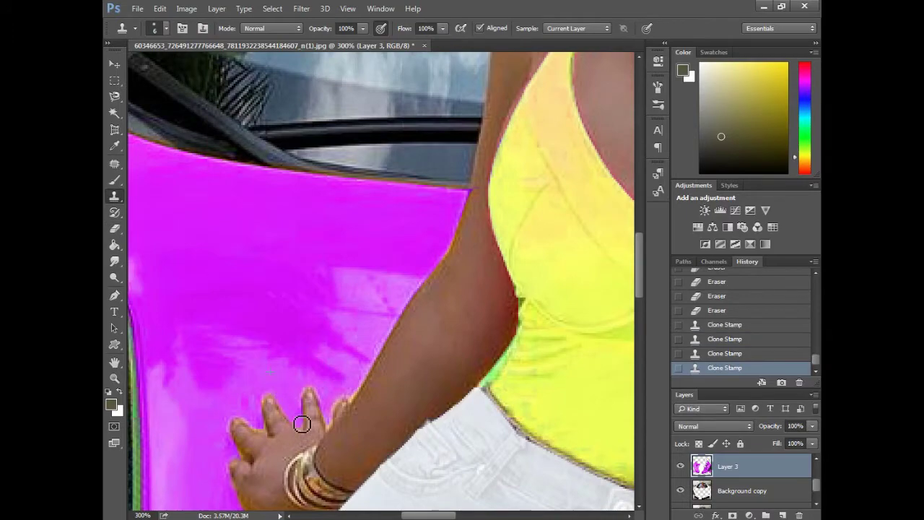
{"action": "left_click", "coordinate": [262, 427]}
{"action": "scroll", "coordinate": [317, 355], "scroll_direction": "down", "scroll_amount": 2}
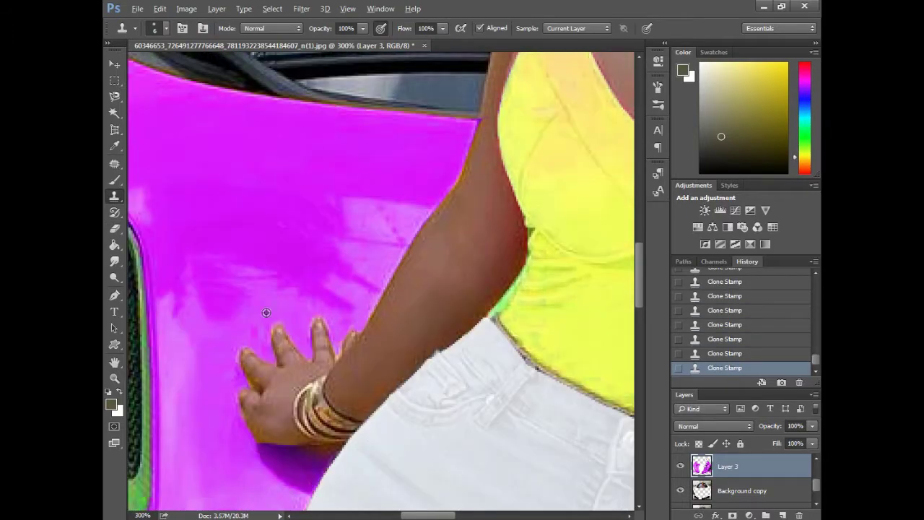
Clone magenta paint along the other arm's edge and the car's outer contour on the photo's right side
{"action": "scroll", "coordinate": [267, 312], "scroll_direction": "down", "scroll_amount": 4}
{"action": "scroll", "coordinate": [292, 417], "scroll_direction": "up", "scroll_amount": 3}
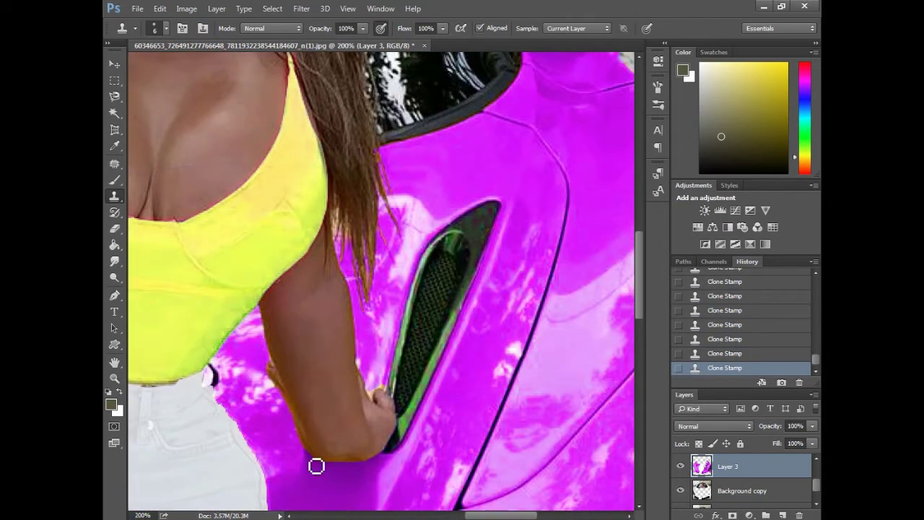
{"action": "scroll", "coordinate": [558, 274], "scroll_direction": "right", "scroll_amount": 3}
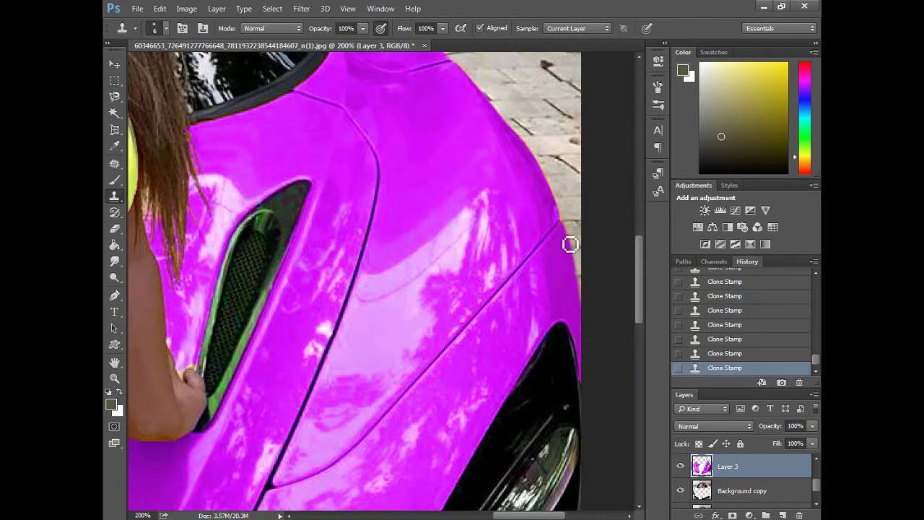
{"action": "scroll", "coordinate": [477, 231], "scroll_direction": "up", "scroll_amount": 2}
{"action": "left_click", "coordinate": [429, 202], "text": "alt"}
{"action": "left_click_drag", "start_coordinate": [463, 121], "coordinate": [478, 102]}
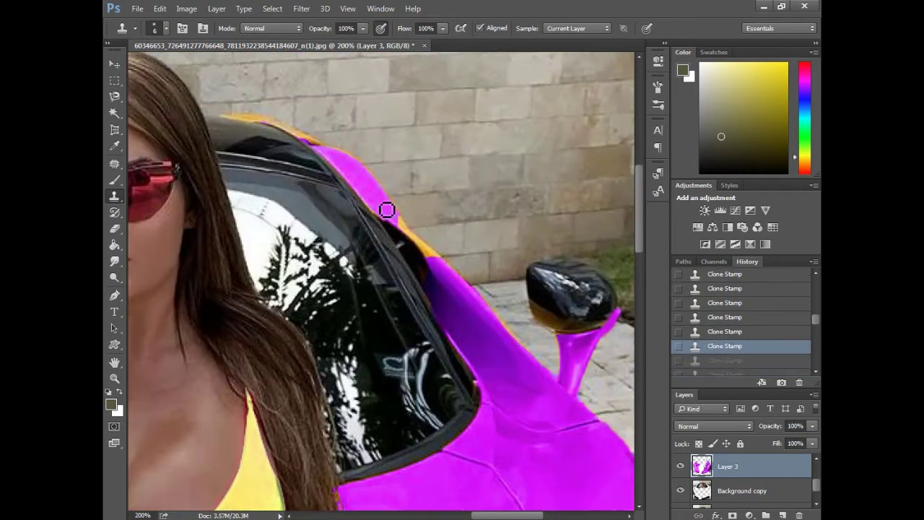
Cover the orange gaps along the rear pillar and roof edge with cloned magenta paint, undoing a stray stroke
{"action": "left_click_drag", "start_coordinate": [431, 254], "coordinate": [421, 245]}
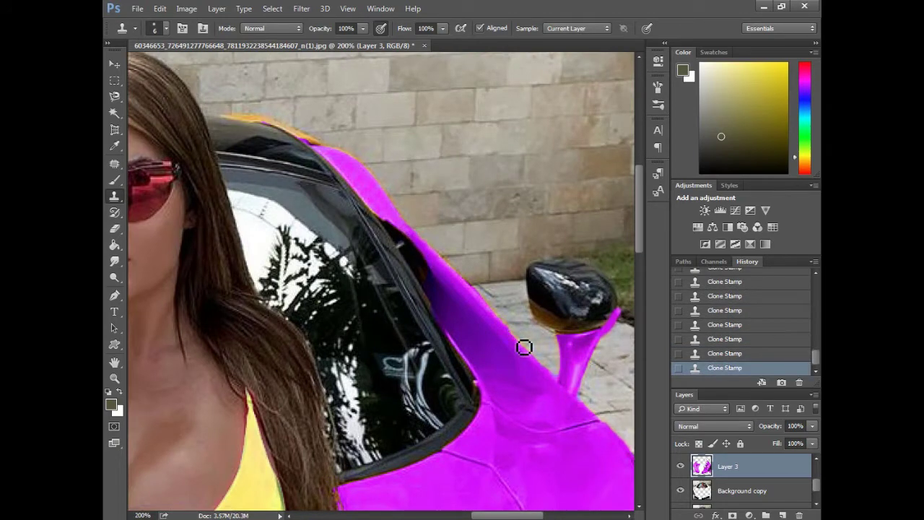
{"action": "key", "text": "ctrl+z"}
{"action": "left_click", "coordinate": [346, 166], "text": "alt"}
{"action": "left_click_drag", "start_coordinate": [231, 115], "coordinate": [244, 119]}
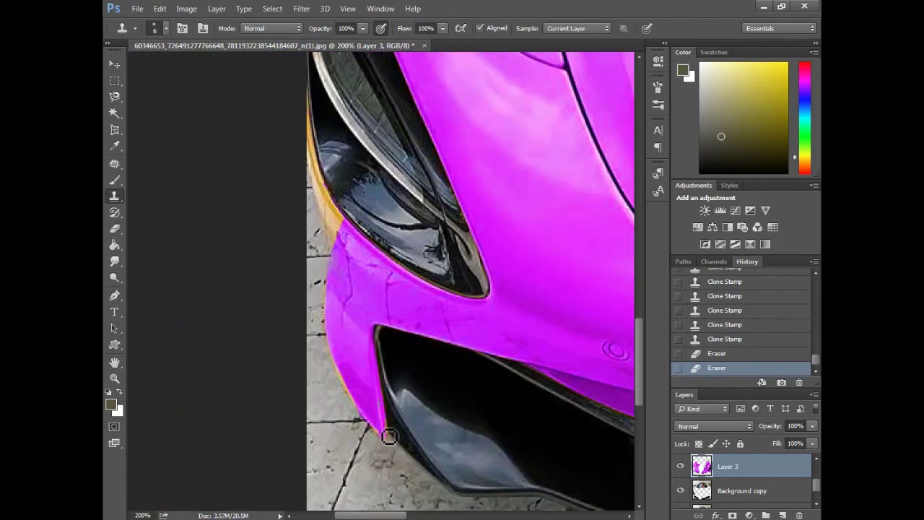
Clone magenta over the orange bumper and headlight edges on the photo's left side, and erase spill along the fender contour
{"action": "left_click_drag", "start_coordinate": [389, 437], "coordinate": [347, 381]}
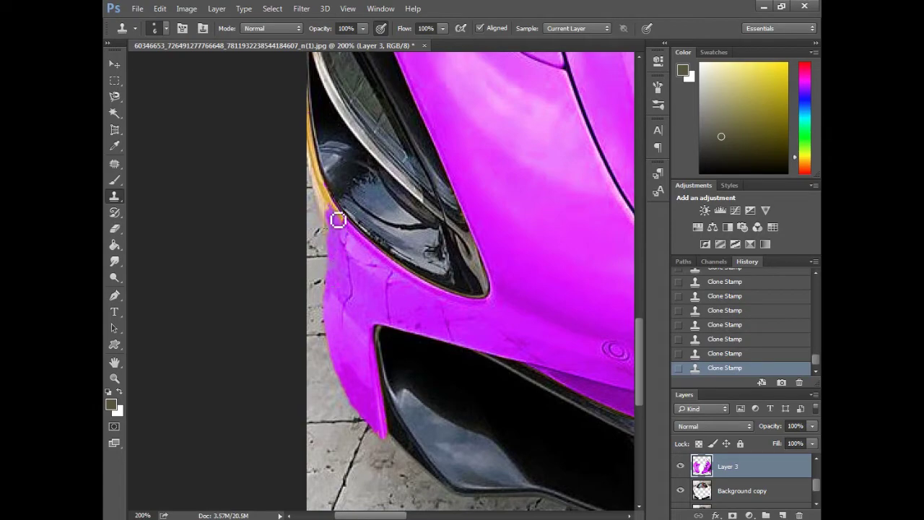
{"action": "left_click_drag", "start_coordinate": [322, 187], "coordinate": [347, 245]}
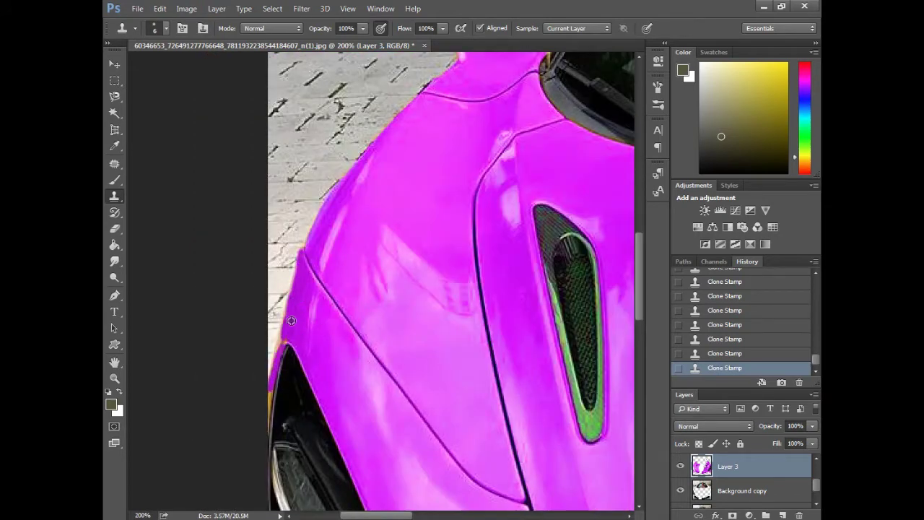
{"action": "key", "text": "e"}
{"action": "left_click_drag", "start_coordinate": [303, 240], "coordinate": [280, 380]}
Clone magenta paint over the orange areas under the side mirror and along the windshield pillar on the photo's left side
{"action": "key", "text": "s"}
{"action": "scroll", "coordinate": [459, 215], "scroll_direction": "up", "scroll_amount": 5}
{"action": "left_click_drag", "start_coordinate": [459, 214], "coordinate": [433, 213]}
{"action": "left_click_drag", "start_coordinate": [434, 213], "coordinate": [444, 231]}
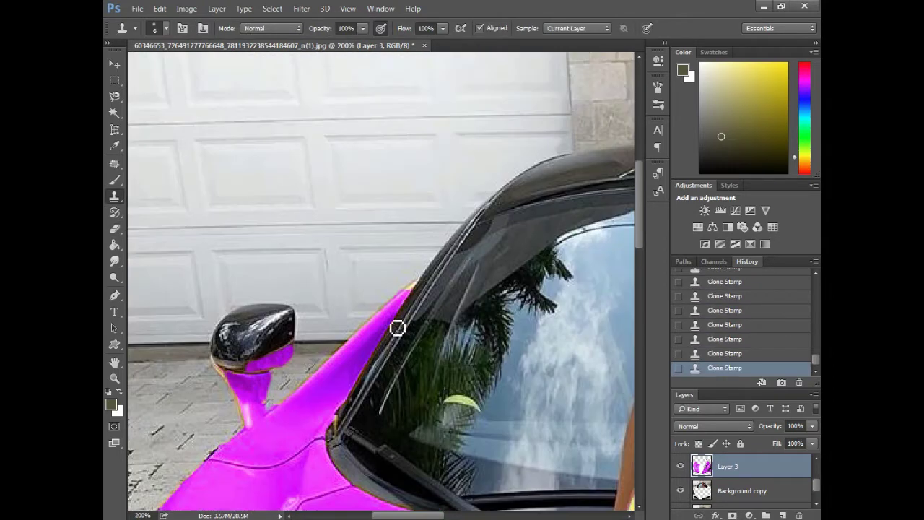
Erase the stray color along the edge of the yellow top
{"action": "scroll", "coordinate": [484, 425], "scroll_direction": "down", "scroll_amount": 5}
{"action": "scroll", "coordinate": [382, 268], "scroll_direction": "up", "scroll_amount": 5}
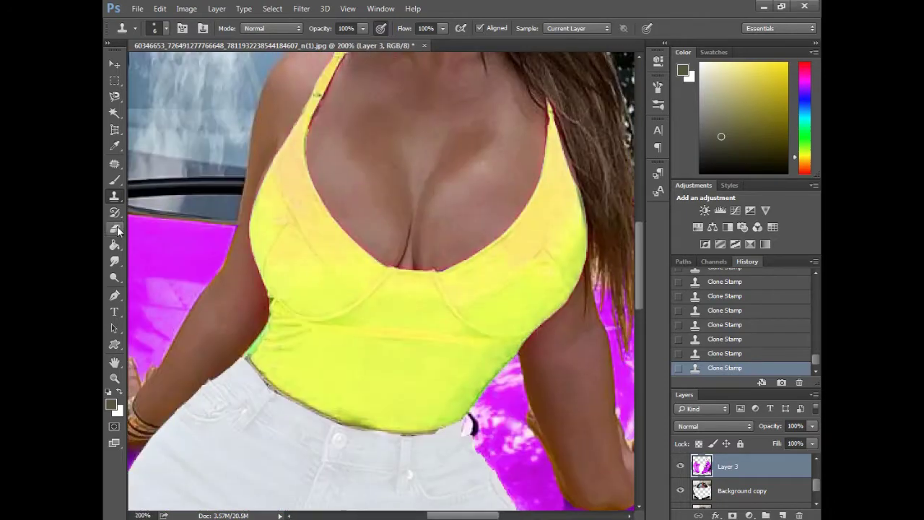
{"action": "key", "text": "e"}
{"action": "left_click_drag", "start_coordinate": [528, 144], "coordinate": [534, 170]}
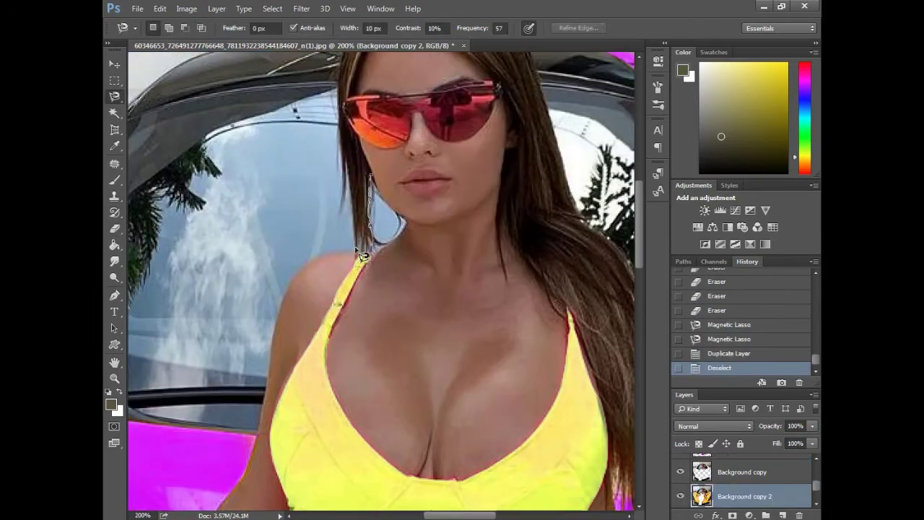
Trace the woman's hair with the Magnetic Lasso on the Background copy 2 layer
{"action": "scroll", "coordinate": [378, 145], "scroll_direction": "up", "scroll_amount": 3}
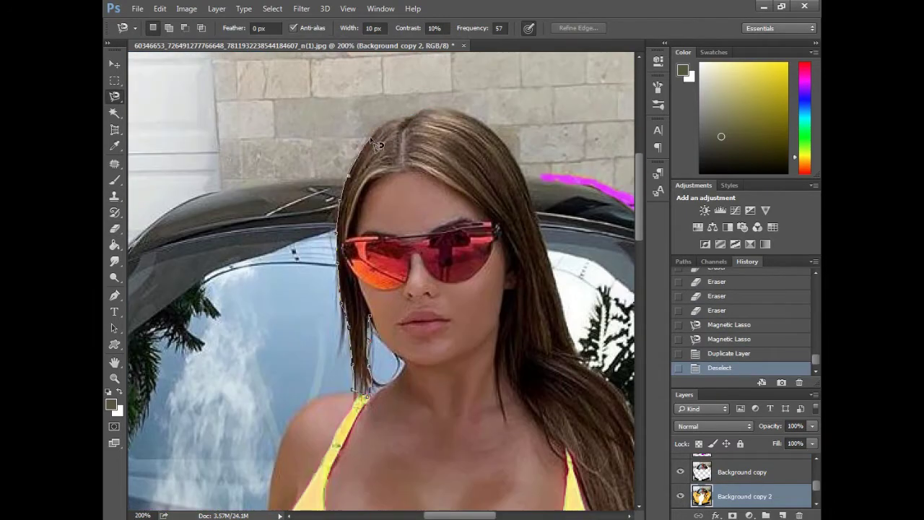
{"action": "scroll", "coordinate": [591, 370], "scroll_direction": "down", "scroll_amount": 5}
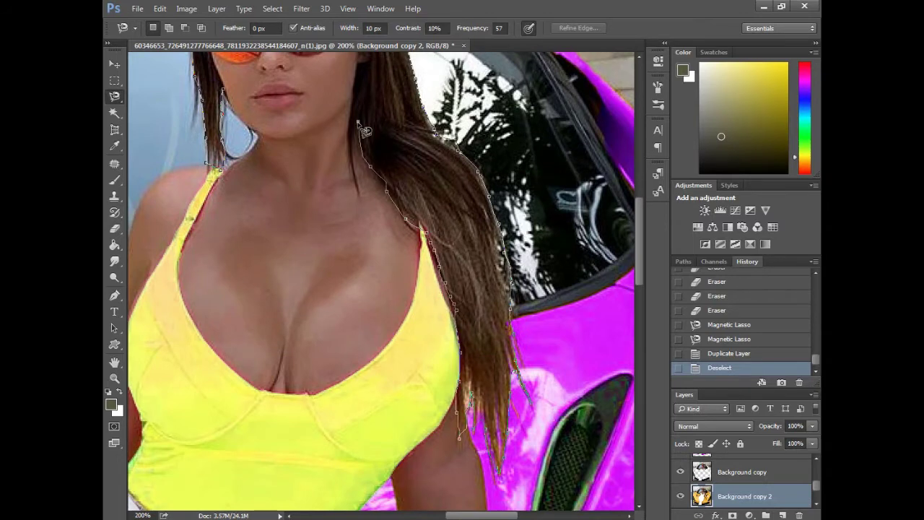
{"action": "left_click_drag", "start_coordinate": [364, 130], "coordinate": [354, 305]}
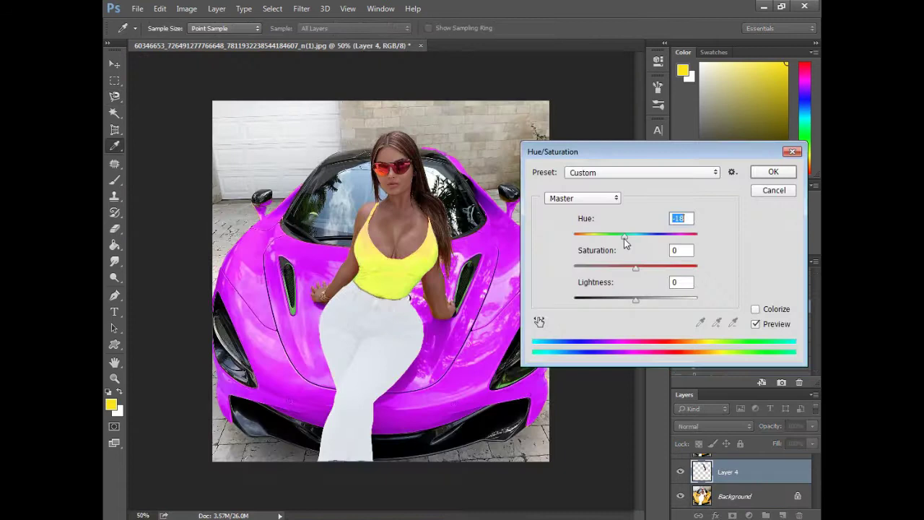
Shift the hair layer's hue and raise its saturation with Hue/Saturation to give the hair a golden-brown tone
{"action": "mouse_move", "coordinate": [626, 239]}
{"action": "left_mouse_down"}
{"action": "mouse_move", "coordinate": [580, 243]}
{"action": "mouse_move", "coordinate": [689, 235]}
{"action": "mouse_move", "coordinate": [677, 245]}
{"action": "mouse_move", "coordinate": [580, 243]}
{"action": "mouse_move", "coordinate": [664, 241]}
{"action": "mouse_move", "coordinate": [687, 273]}
{"action": "mouse_move", "coordinate": [666, 268]}
{"action": "left_mouse_up"}
{"action": "left_click", "coordinate": [637, 302]}
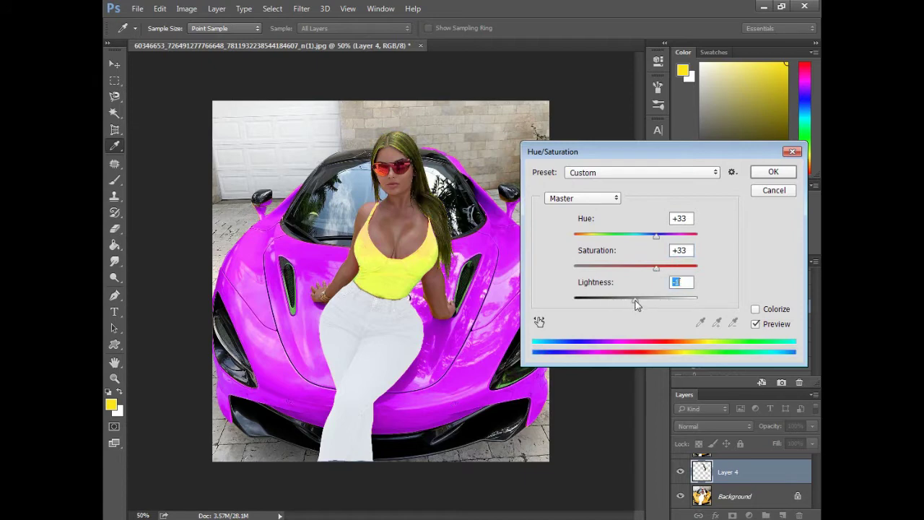
{"action": "left_click_drag", "start_coordinate": [656, 236], "coordinate": [645, 244]}
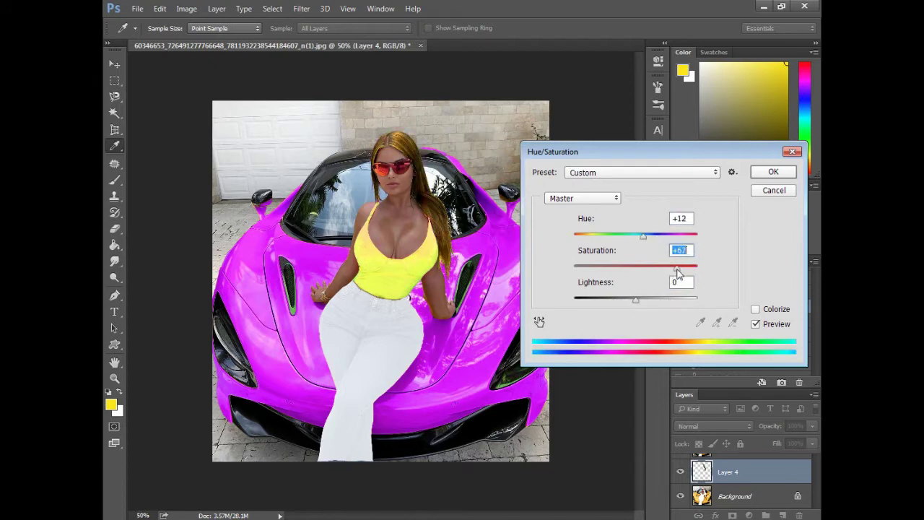
{"action": "left_click_drag", "start_coordinate": [678, 273], "coordinate": [675, 269]}
{"action": "mouse_move", "coordinate": [643, 236]}
{"action": "left_mouse_down"}
{"action": "mouse_move", "coordinate": [655, 241]}
{"action": "mouse_move", "coordinate": [570, 240]}
{"action": "mouse_move", "coordinate": [652, 243]}
{"action": "mouse_move", "coordinate": [583, 239]}
{"action": "mouse_move", "coordinate": [642, 244]}
{"action": "left_mouse_up"}
{"action": "left_click", "coordinate": [582, 268]}
{"action": "key", "text": "Return"}
{"action": "left_click", "coordinate": [713, 426]}
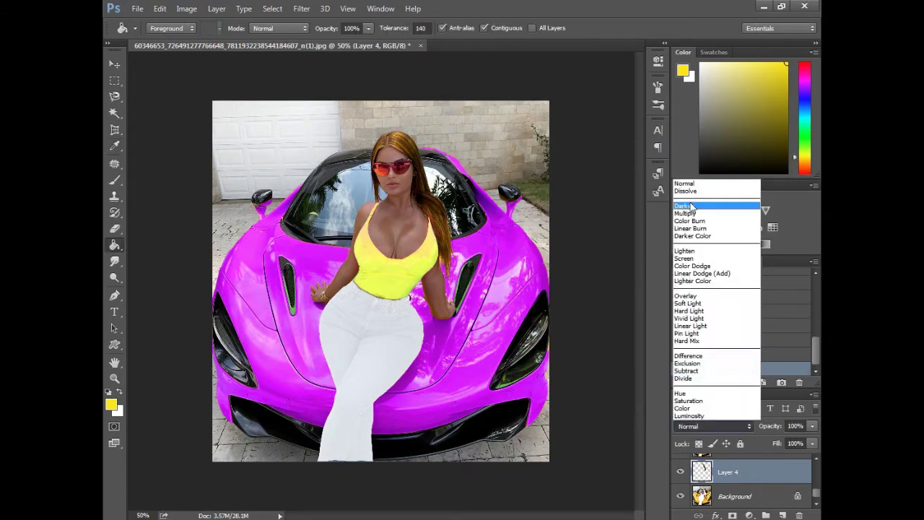
{"action": "left_click", "coordinate": [689, 192]}
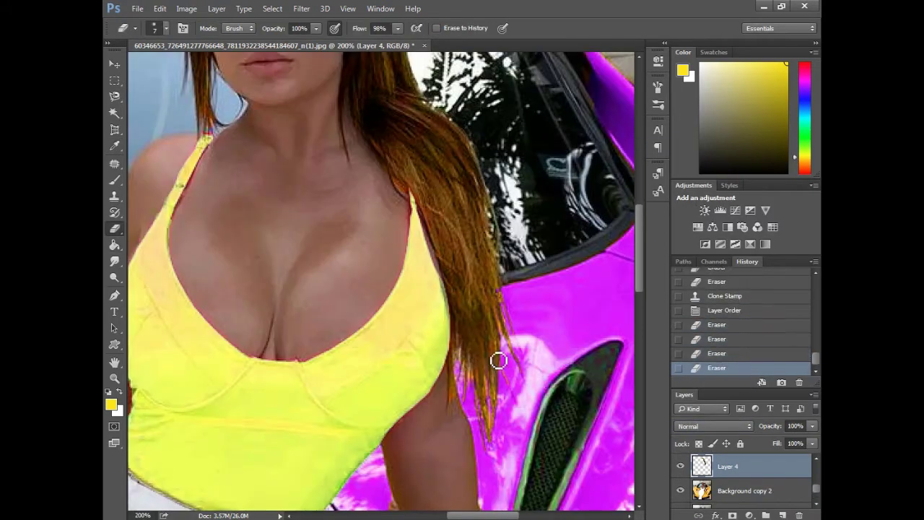
Erase the stray color around the loose hair ends beside the yellow top on Layer 4
{"action": "left_click_drag", "start_coordinate": [524, 377], "coordinate": [491, 406]}
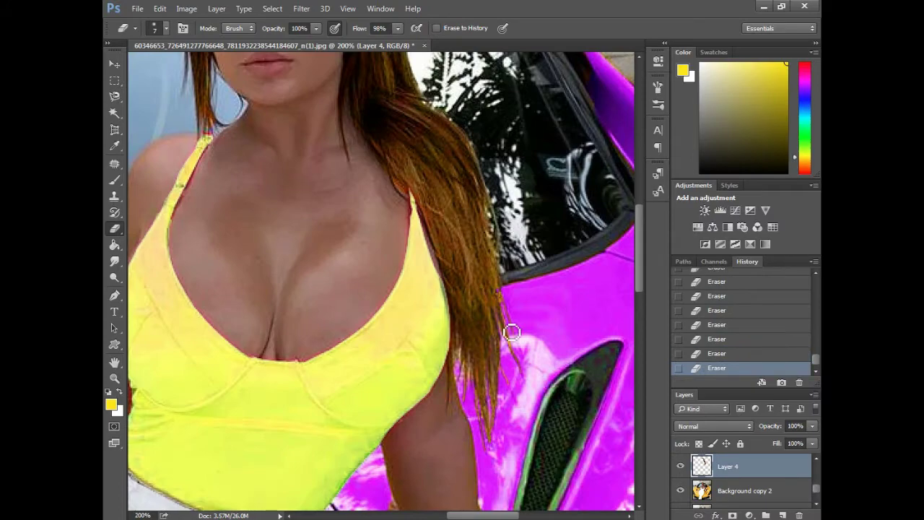
{"action": "scroll", "coordinate": [523, 456], "scroll_direction": "down", "scroll_amount": 3}
{"action": "scroll", "coordinate": [398, 204], "scroll_direction": "up", "scroll_amount": 3}
{"action": "left_click_drag", "start_coordinate": [475, 248], "coordinate": [480, 389]}
{"action": "scroll", "coordinate": [410, 166], "scroll_direction": "up", "scroll_amount": 2}
Outline the lips with the Polygonal Lasso on Background copy 2 and cut them to a new layer
{"action": "left_click", "coordinate": [115, 97]}
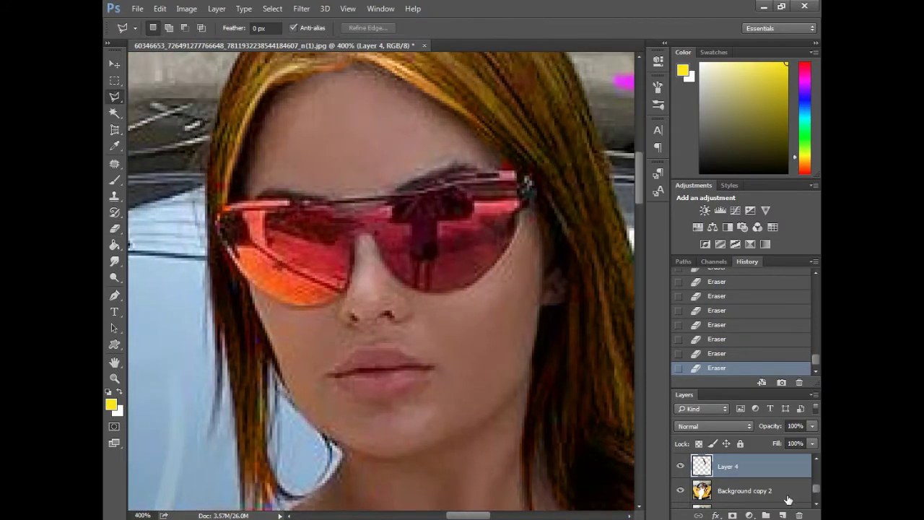
{"action": "left_click", "coordinate": [788, 498]}
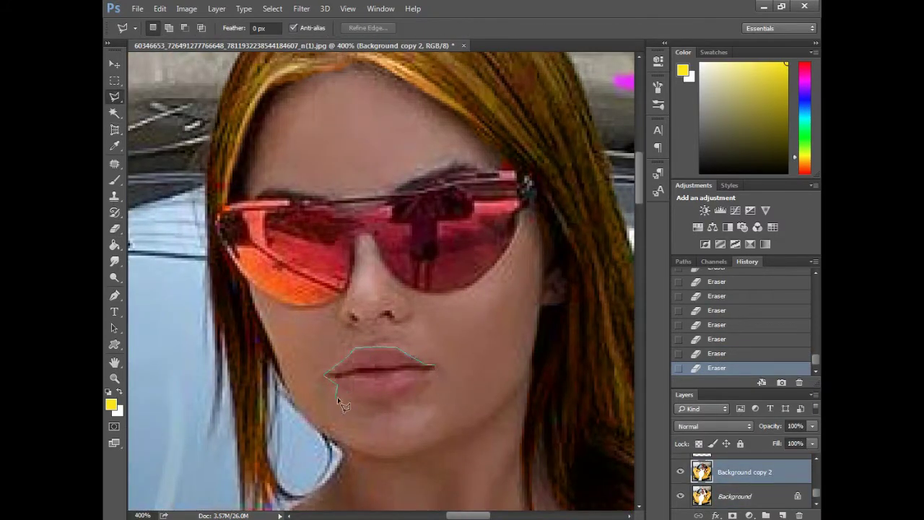
{"action": "left_click", "coordinate": [434, 367]}
{"action": "key", "text": "ctrl+shift+j"}
{"action": "key", "text": "e"}
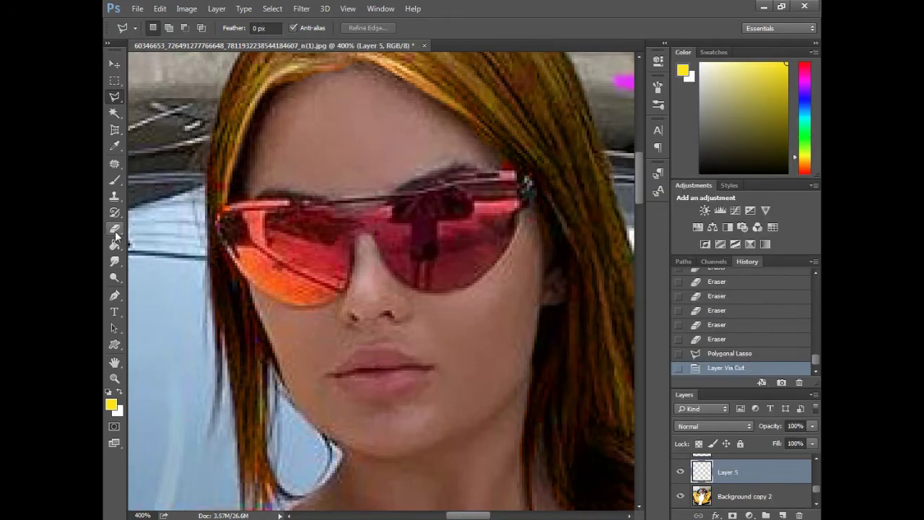
Try recoloring the lips layer with a strong Hue/Saturation shift, and undo the change
{"action": "key", "text": "ctrl+u"}
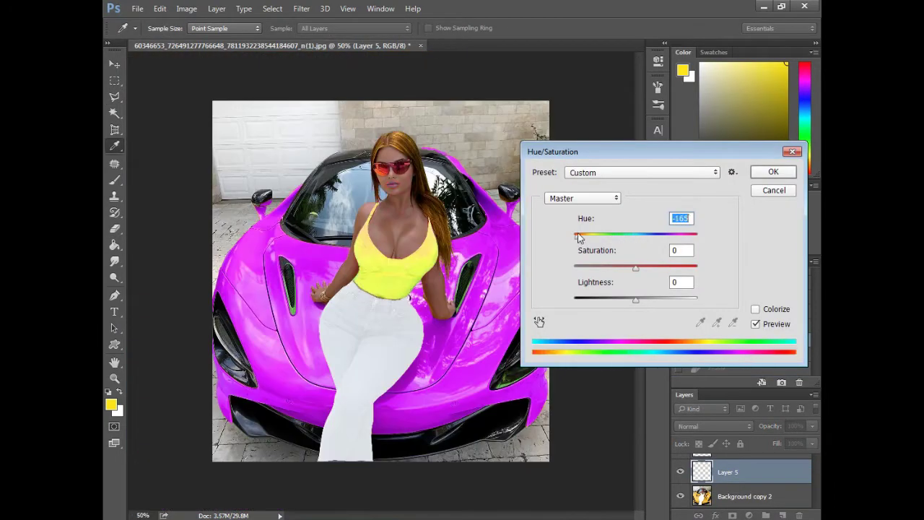
{"action": "left_click_drag", "start_coordinate": [580, 237], "coordinate": [577, 237]}
{"action": "key", "text": "ctrl+plus"}
{"action": "key", "text": "ctrl+plus"}
{"action": "left_click_drag", "start_coordinate": [488, 343], "coordinate": [463, 469]}
{"action": "left_click_drag", "start_coordinate": [577, 238], "coordinate": [671, 271]}
{"action": "left_click", "coordinate": [761, 175]}
{"action": "key", "text": "g"}
{"action": "key", "text": "ctrl+z"}
Choose a light pink foreground color and fill the lips on Layer 5 with the Paint Bucket
{"action": "left_click", "coordinate": [806, 71]}
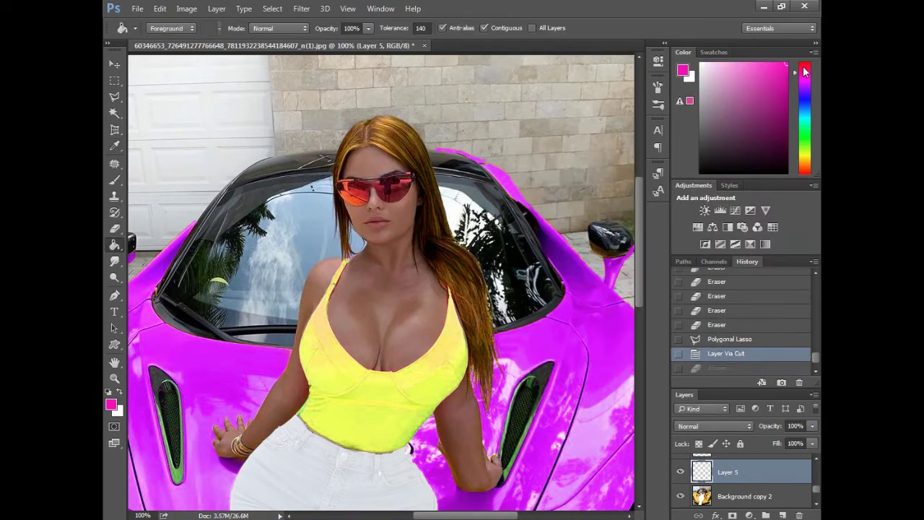
{"action": "left_click_drag", "start_coordinate": [805, 83], "coordinate": [796, 65]}
{"action": "left_click", "coordinate": [747, 64]}
{"action": "left_click", "coordinate": [376, 222]}
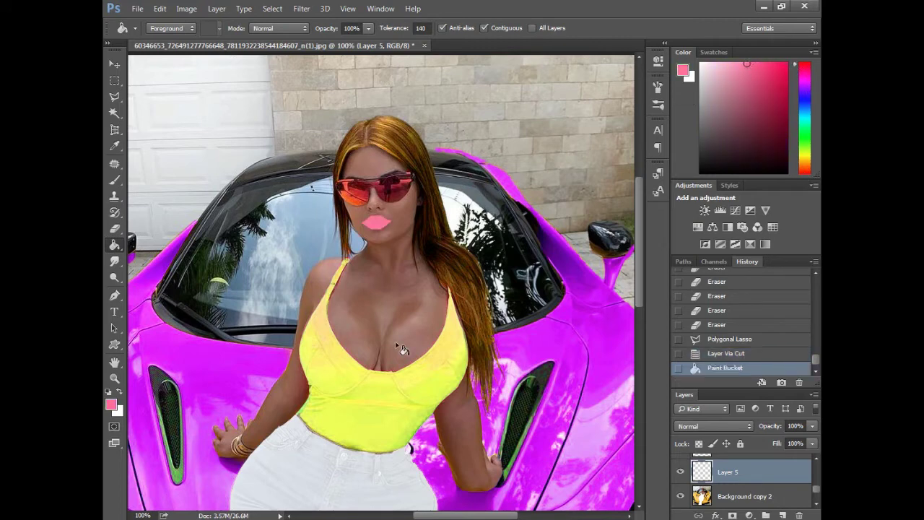
Cycle through the blending modes for the lips layer and set it to Color Burn
{"action": "left_click", "coordinate": [713, 426]}
{"action": "key", "text": "Down"}
{"action": "key", "text": "Down"}
{"action": "key", "text": "Down"}
{"action": "key", "text": "Down"}
{"action": "key", "text": "Down"}
{"action": "key", "text": "Down"}
{"action": "key", "text": "Down"}
{"action": "key", "text": "Down"}
{"action": "key", "text": "Down"}
{"action": "key", "text": "Down"}
{"action": "key", "text": "Down"}
{"action": "key", "text": "Down"}
{"action": "key", "text": "Down"}
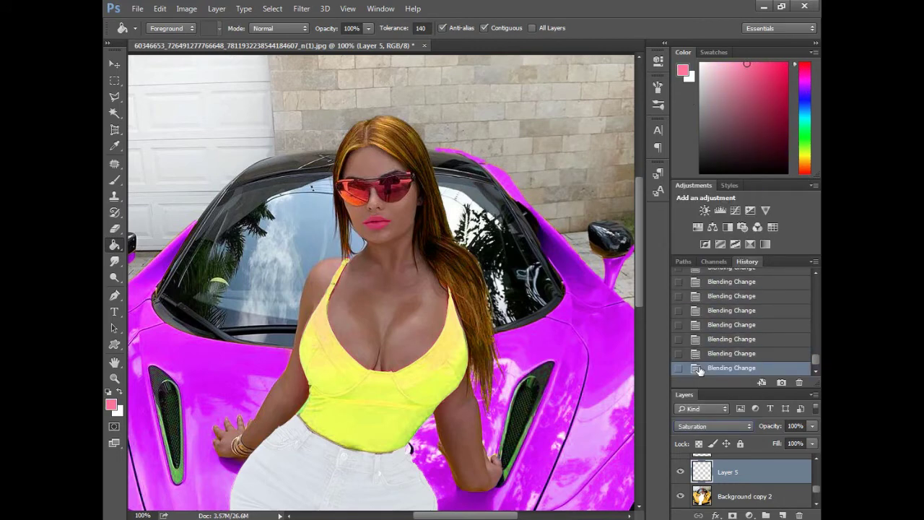
{"action": "key", "text": "Up"}
{"action": "key", "text": "Up"}
{"action": "key", "text": "Up"}
{"action": "key", "text": "Up"}
{"action": "key", "text": "Up"}
{"action": "key", "text": "Up"}
{"action": "key", "text": "Up"}
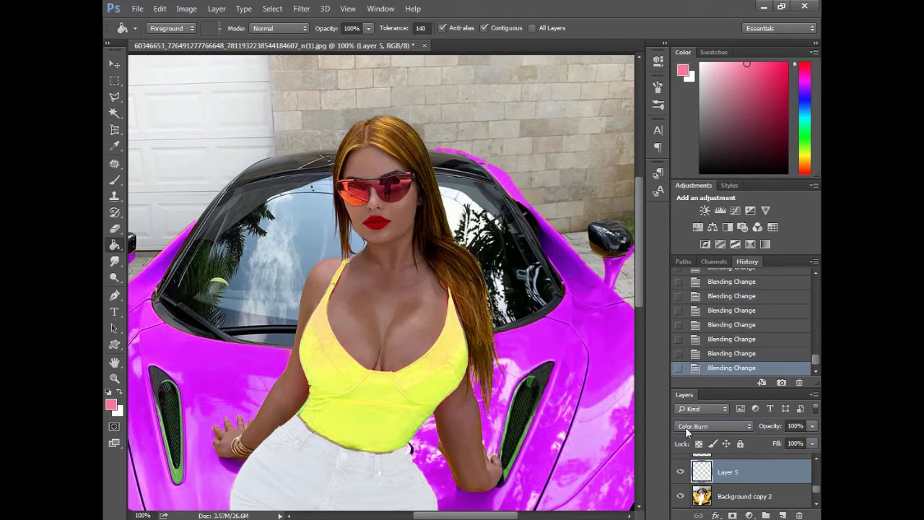
Step back through the recent blending changes until the lips layer uses the Hue mode
{"action": "key", "text": "ctrl+alt+z"}
{"action": "key", "text": "ctrl+alt+z"}
{"action": "key", "text": "ctrl+alt+z"}
{"action": "key", "text": "ctrl+alt+z"}
{"action": "key", "text": "ctrl+alt+z"}
{"action": "key", "text": "ctrl+alt+z"}
{"action": "key", "text": "ctrl+alt+z"}
{"action": "key", "text": "ctrl+alt+z"}
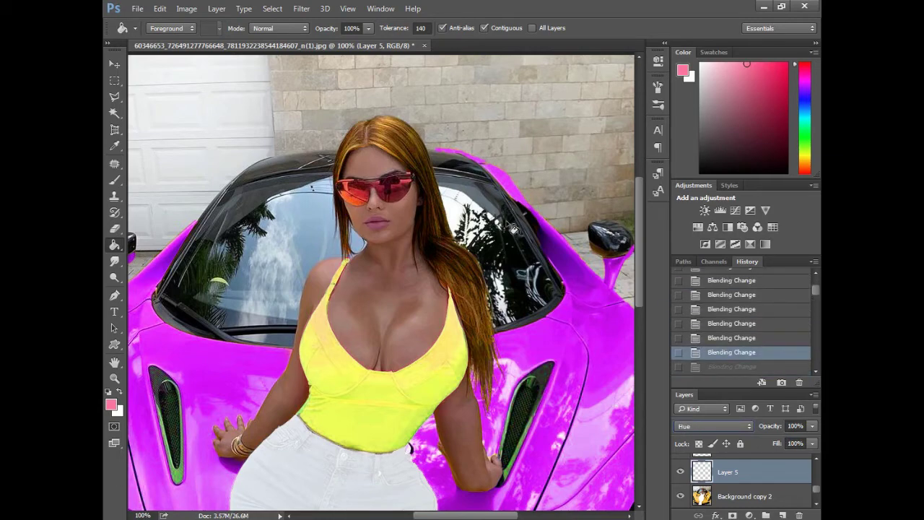
Try a higher saturation and shifted hue on the lips layer in Hue/Saturation, and cancel the adjustment
{"action": "key", "text": "ctrl+u"}
{"action": "key", "text": "Escape"}
{"action": "key", "text": "alt+y"}
{"action": "key", "text": "Escape"}
{"action": "key", "text": "ctrl+u"}
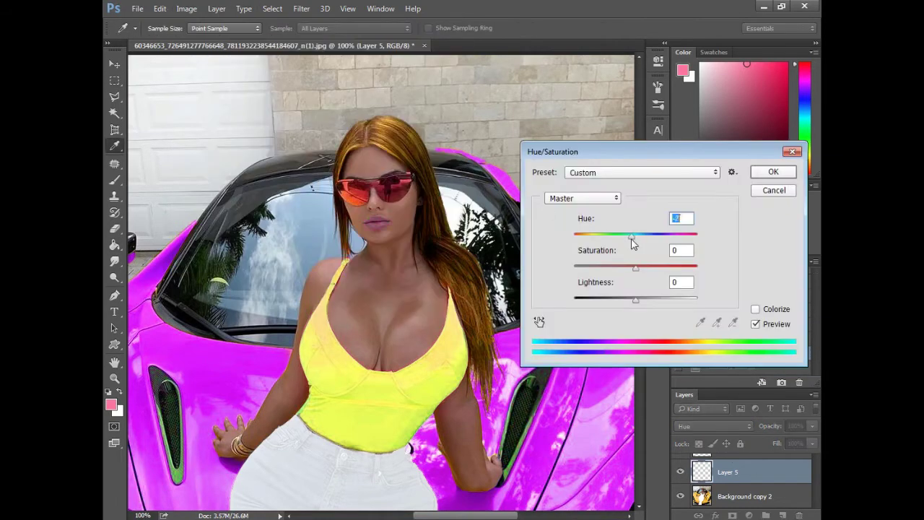
{"action": "left_click_drag", "start_coordinate": [642, 268], "coordinate": [691, 267]}
{"action": "left_click_drag", "start_coordinate": [636, 236], "coordinate": [677, 236]}
{"action": "left_click", "coordinate": [775, 190]}
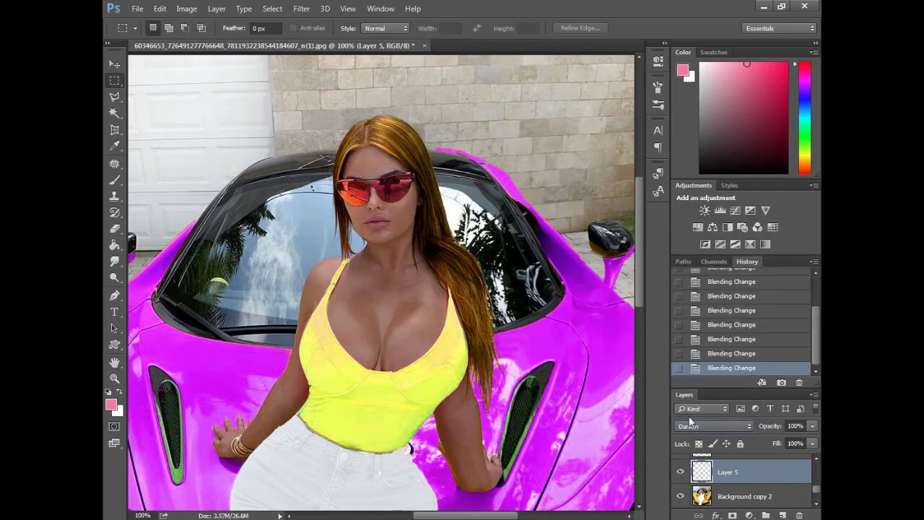
Try a Curves adjustment on the lips layer, and undo it
{"action": "key", "text": "ctrl+m"}
{"action": "left_click_drag", "start_coordinate": [645, 394], "coordinate": [614, 364]}
{"action": "key", "text": "ctrl+z"}
{"action": "key", "text": "Return"}
{"action": "key", "text": "ctrl+minus"}
{"action": "key", "text": "ctrl+minus"}
{"action": "key", "text": "m"}
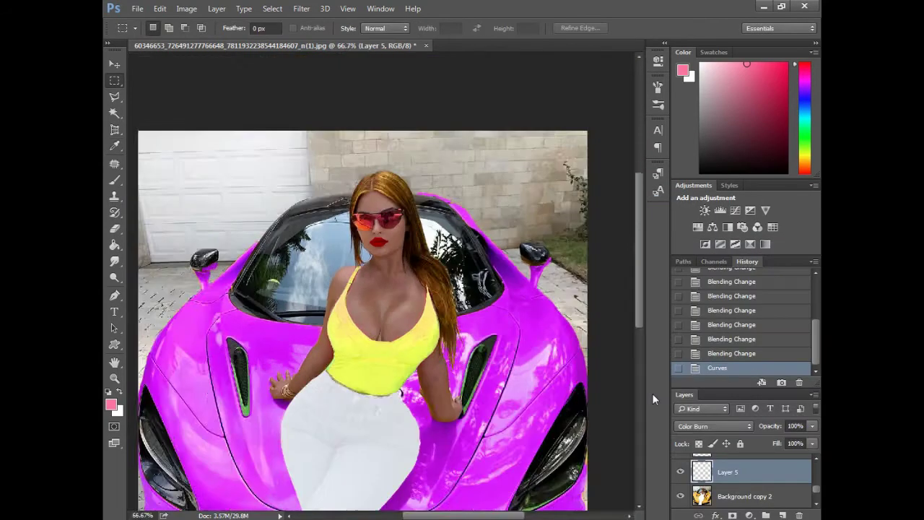
{"action": "key", "text": "ctrl+z"}
Outline the sunglasses with the Magnetic Lasso on Background copy 2 and cut them to a new layer
{"action": "key", "text": "w"}
{"action": "key", "text": "ctrl+plus"}
{"action": "key", "text": "l"}
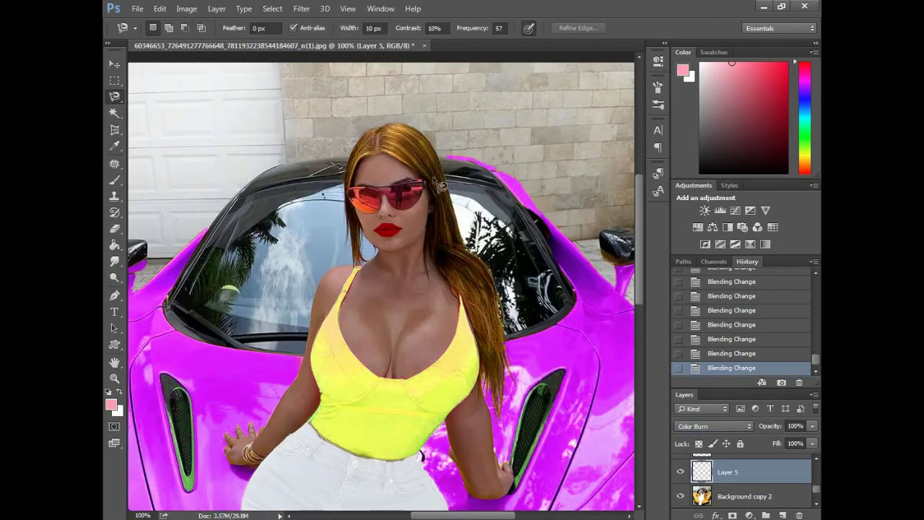
{"action": "key", "text": "alt+bracketleft"}
{"action": "right_click", "coordinate": [419, 218]}
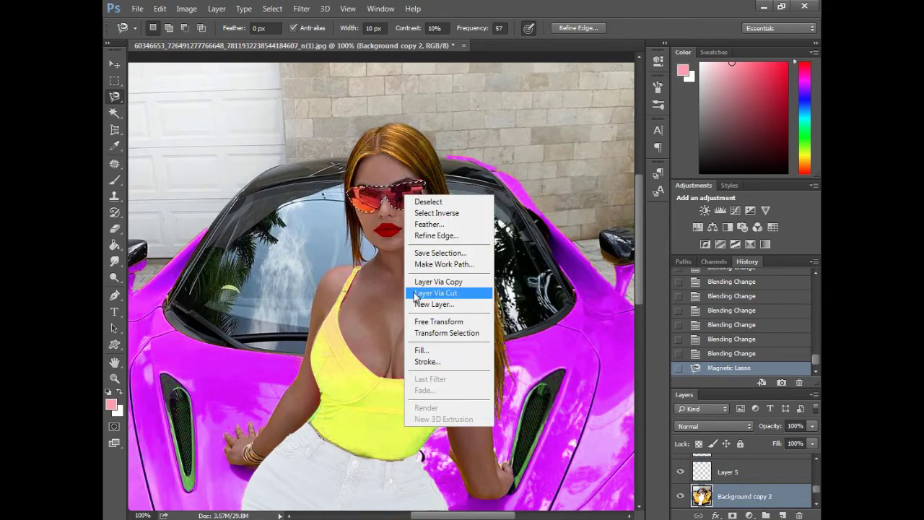
{"action": "left_click", "coordinate": [442, 293]}
Recolor the sunglasses from red to blue by shifting the hue of Layer 6 with Hue/Saturation
{"action": "key", "text": "ctrl+u"}
{"action": "left_click_drag", "start_coordinate": [636, 236], "coordinate": [702, 245]}
{"action": "key", "text": "ctrl+minus"}
{"action": "type", "text": "0"}
{"action": "key", "text": "Tab"}
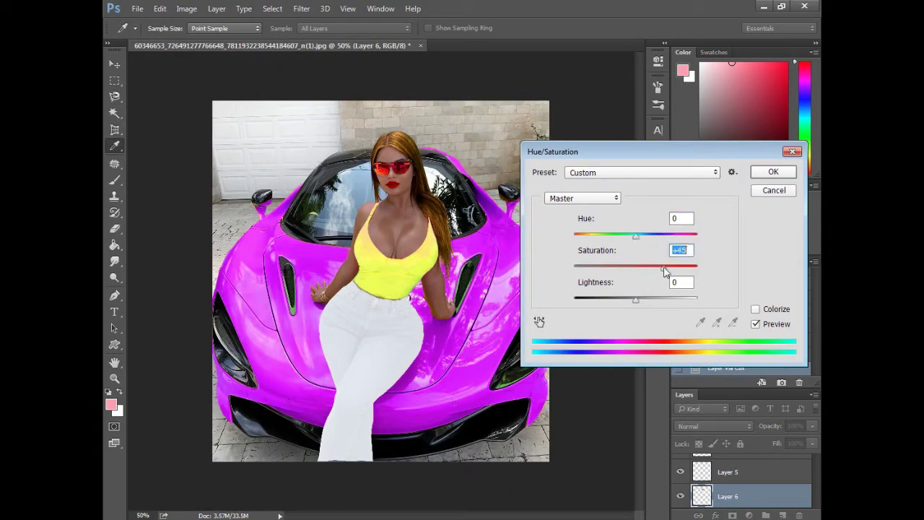
{"action": "key", "text": "Tab"}
{"action": "left_click_drag", "start_coordinate": [636, 238], "coordinate": [580, 239]}
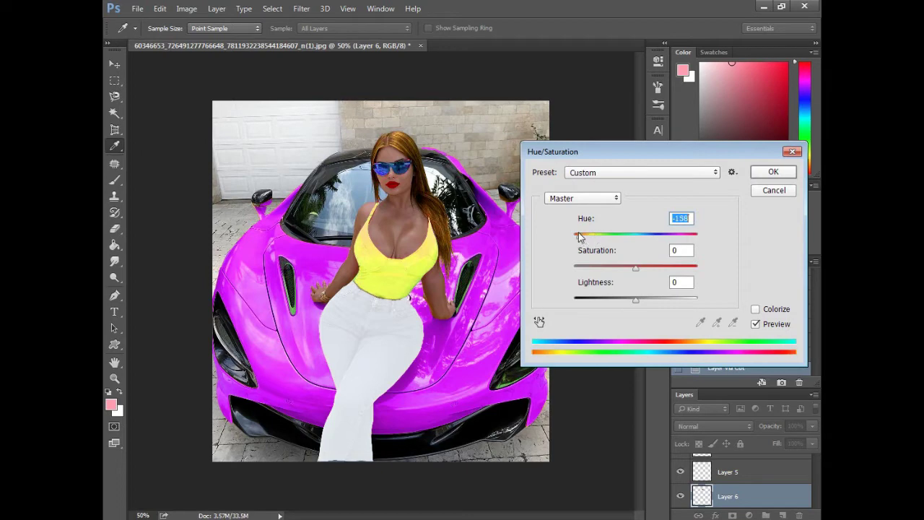
{"action": "left_click", "coordinate": [757, 171]}
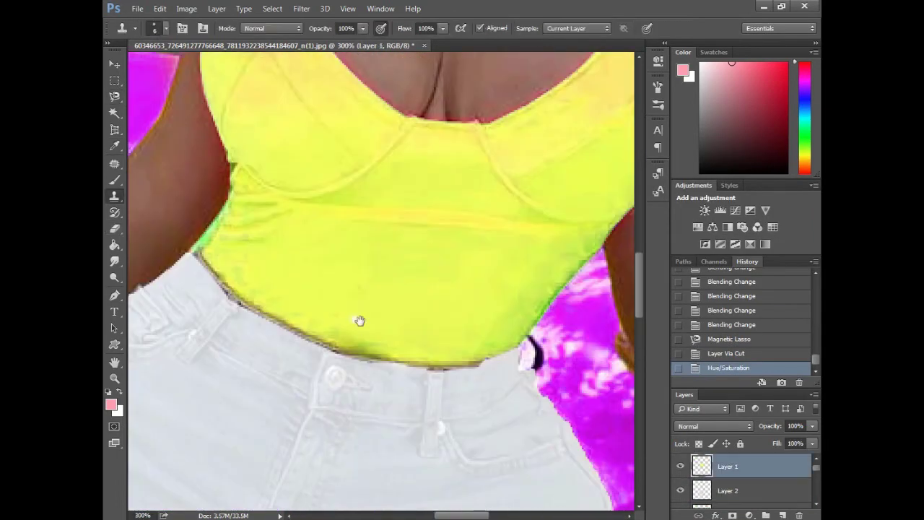
Try cloning over the dark hem of the yellow top on Layer 1, and revert the strokes
{"action": "left_click_drag", "start_coordinate": [357, 339], "coordinate": [375, 354]}
{"action": "left_click", "coordinate": [380, 350]}
{"action": "left_click", "coordinate": [751, 340]}
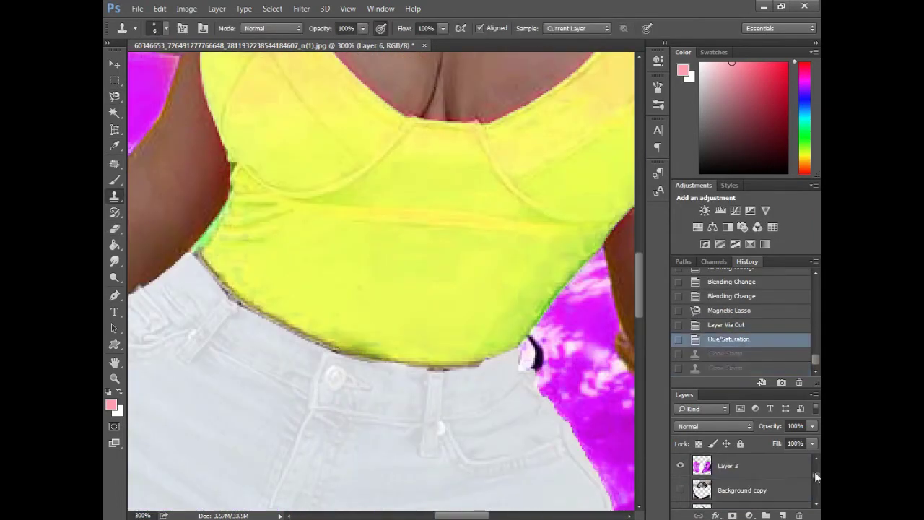
Clone white denim over the dark gap at the jeans' waistband near the hip on Layer 2
{"action": "left_click", "coordinate": [532, 350]}
{"action": "left_click", "coordinate": [532, 341]}
{"action": "left_click_drag", "start_coordinate": [199, 262], "coordinate": [276, 190]}
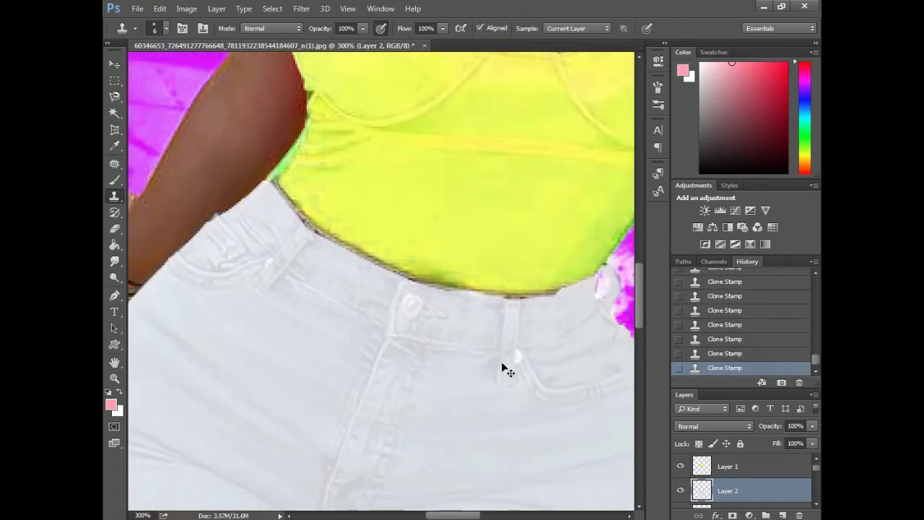
{"action": "left_click_drag", "start_coordinate": [507, 371], "coordinate": [355, 360]}
Clone yellow over the green and dark fringe along the side and hem of the top on Layer 1
{"action": "left_click", "coordinate": [481, 209], "text": "ctrl"}
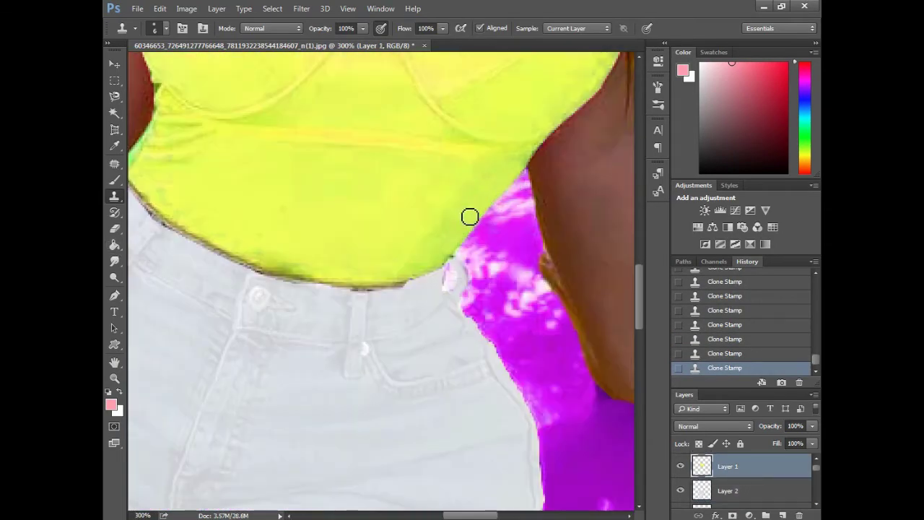
{"action": "key", "text": "ctrl+minus"}
{"action": "key", "text": "ctrl+minus"}
{"action": "key", "text": "ctrl+plus"}
{"action": "key", "text": "ctrl+plus"}
{"action": "left_click_drag", "start_coordinate": [271, 265], "coordinate": [283, 267]}
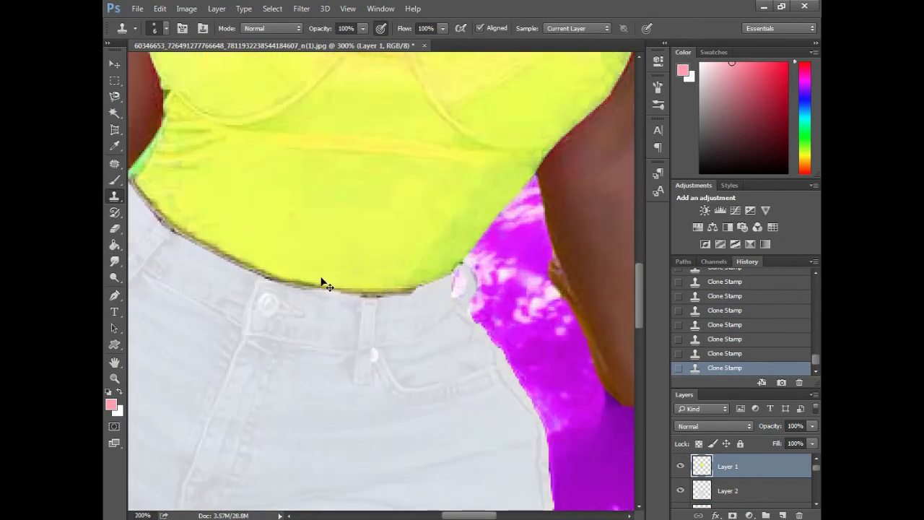
{"action": "key", "text": "ctrl+minus"}
{"action": "key", "text": "ctrl+minus"}
{"action": "key", "text": "ctrl+minus"}
{"action": "key", "text": "ctrl+minus"}
Trace the face and chest skin with the Magnetic Lasso on Background copy 2 and cut it to a new layer
{"action": "scroll", "coordinate": [676, 478], "scroll_direction": "down", "scroll_amount": 2}
{"action": "left_click", "coordinate": [680, 496]}
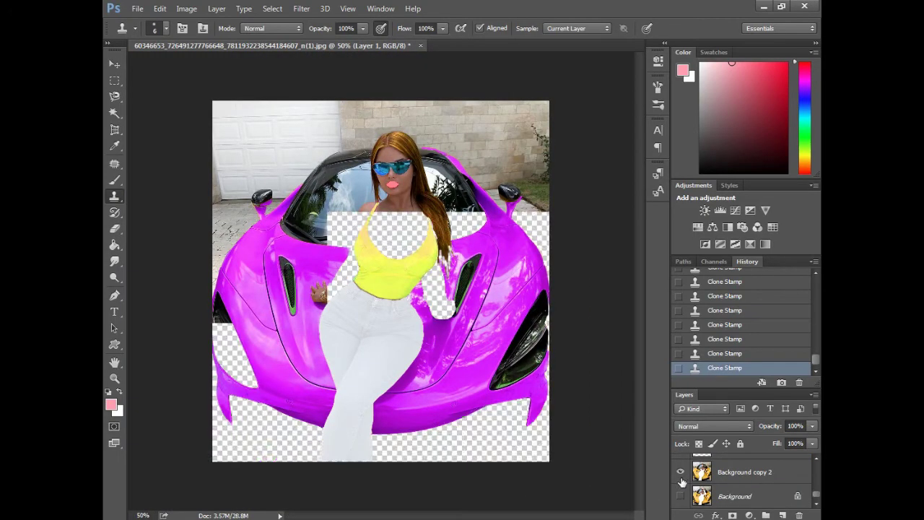
{"action": "left_click", "coordinate": [680, 496]}
{"action": "left_click", "coordinate": [744, 472]}
{"action": "key", "text": "ctrl+plus"}
{"action": "key", "text": "ctrl+plus"}
{"action": "key", "text": "l"}
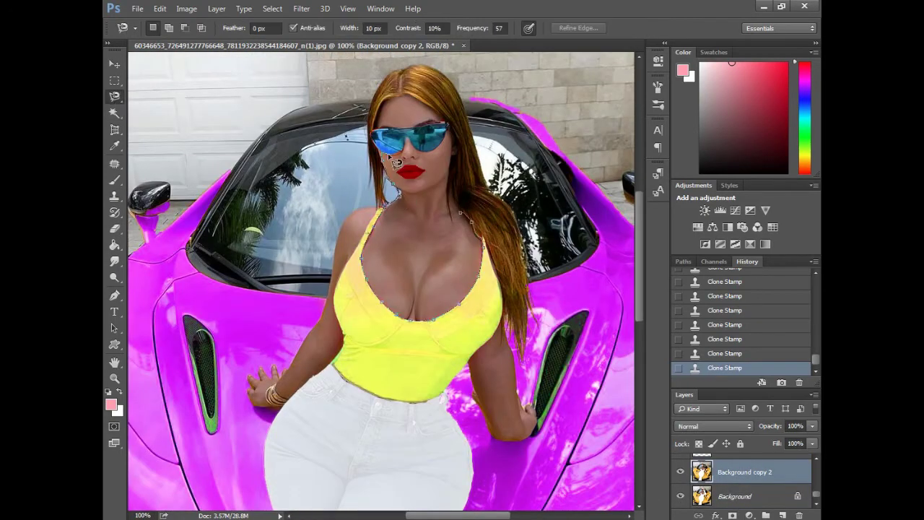
{"action": "right_click", "coordinate": [432, 248]}
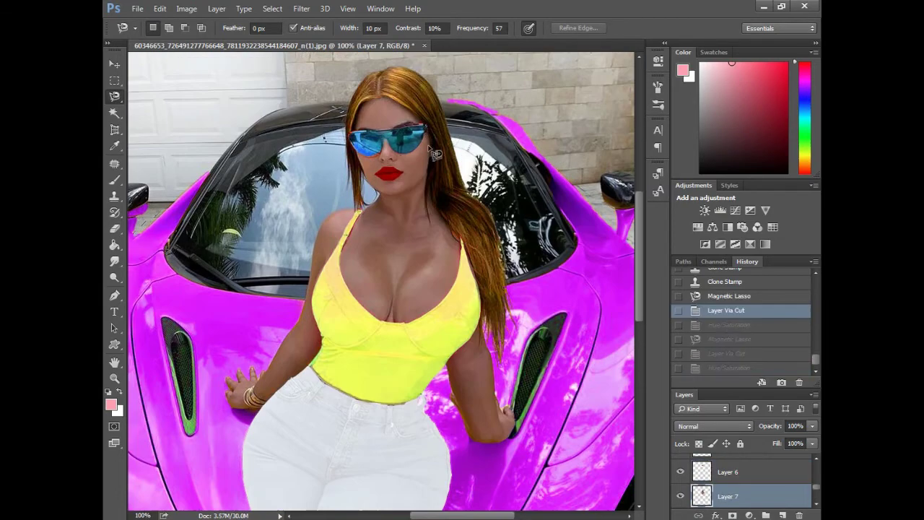
Raise the lightness of the face and chest skin on Layer 7 with Hue/Saturation
{"action": "left_click", "coordinate": [186, 8]}
{"action": "key", "text": "ctrl+u"}
{"action": "left_click_drag", "start_coordinate": [636, 297], "coordinate": [648, 300]}
{"action": "left_click", "coordinate": [774, 172]}
Outline the forehead above the sunglasses on Background copy 2 with the Magnetic Lasso and cut it to a new layer
{"action": "left_click_drag", "start_coordinate": [817, 488], "coordinate": [817, 493]}
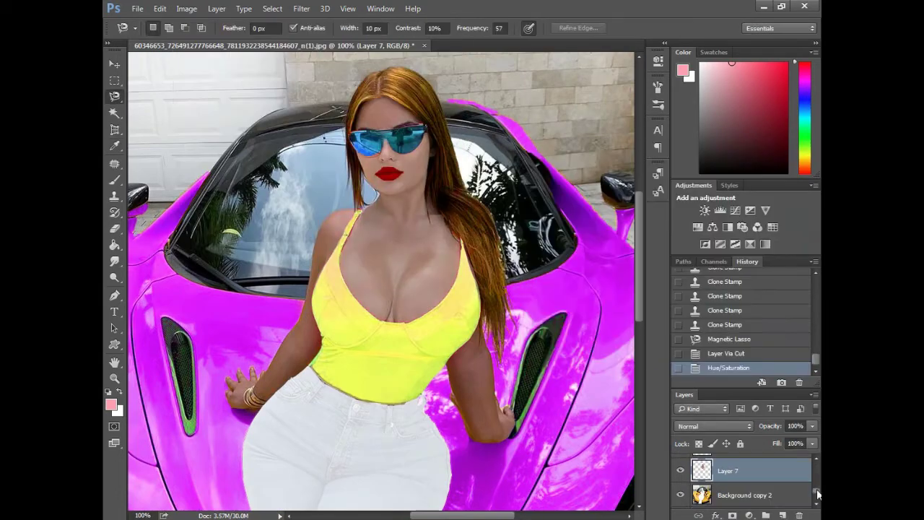
{"action": "left_click", "coordinate": [745, 496]}
{"action": "left_click", "coordinate": [353, 130]}
{"action": "left_click", "coordinate": [353, 132]}
{"action": "right_click", "coordinate": [376, 117]}
{"action": "left_click", "coordinate": [408, 217]}
Raise the forehead layer's lightness to about +15 with Hue/Saturation
{"action": "left_click", "coordinate": [186, 9]}
{"action": "left_click", "coordinate": [350, 106]}
{"action": "left_click_drag", "start_coordinate": [635, 298], "coordinate": [647, 304]}
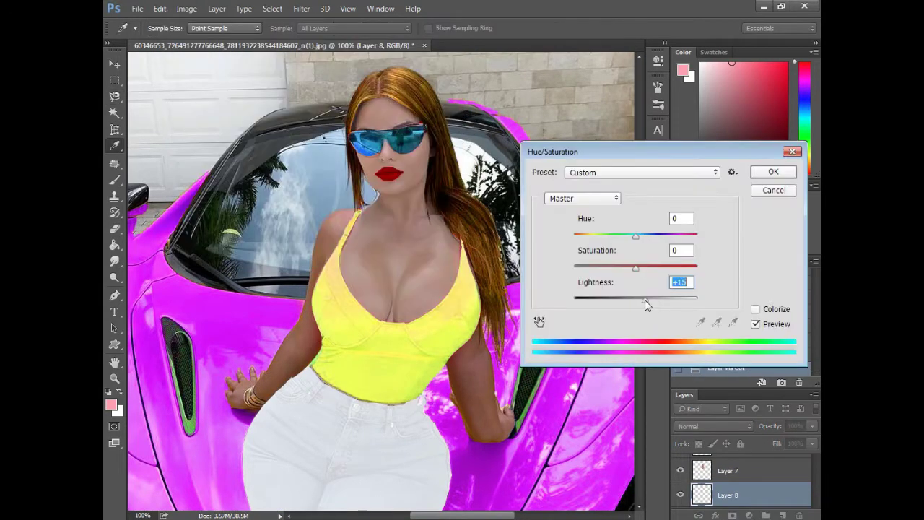
{"action": "left_click", "coordinate": [773, 171]}
Erase the edges of the lightened forehead layer along the brow and over the sunglasses
{"action": "left_click", "coordinate": [115, 229]}
{"action": "mouse_move", "coordinate": [350, 118]}
{"action": "left_mouse_down"}
{"action": "mouse_move", "coordinate": [413, 98]}
{"action": "mouse_move", "coordinate": [420, 119]}
{"action": "left_mouse_up"}
{"action": "left_click", "coordinate": [411, 132]}
{"action": "left_click", "coordinate": [415, 132]}
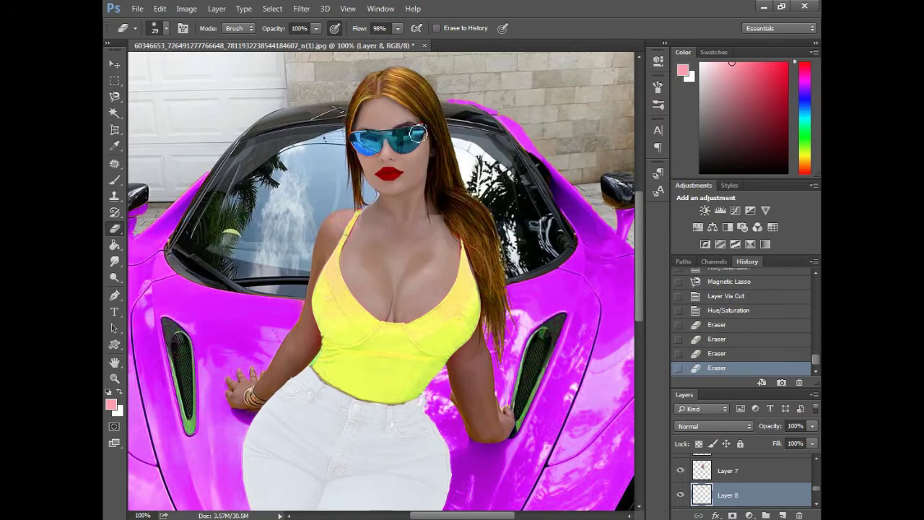
{"action": "left_click", "coordinate": [418, 133]}
{"action": "left_click", "coordinate": [409, 133]}
{"action": "left_click", "coordinate": [390, 136]}
{"action": "left_click", "coordinate": [369, 139]}
Outline the arm wearing the bracelets on Background copy 2 with the Magnetic Lasso and cut it to a new layer
{"action": "key", "text": "alt+bracketleft"}
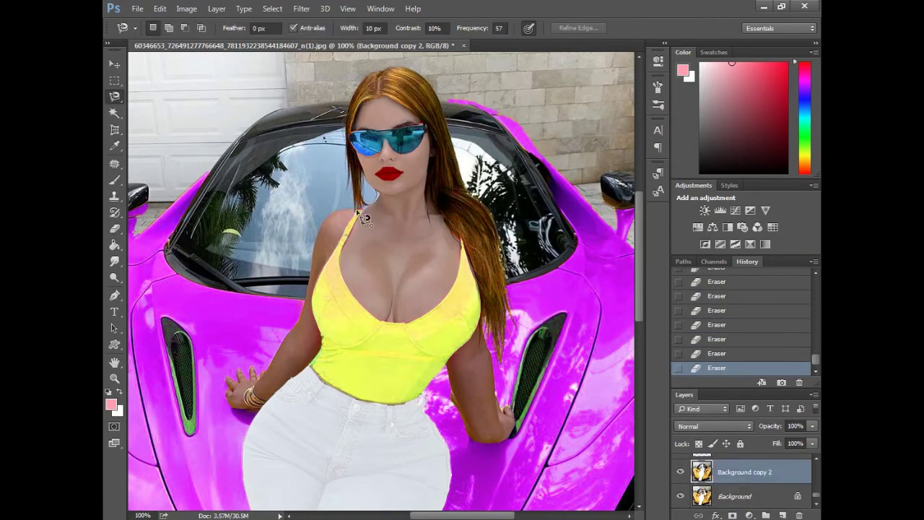
{"action": "scroll", "coordinate": [249, 408], "scroll_direction": "up", "scroll_amount": 2}
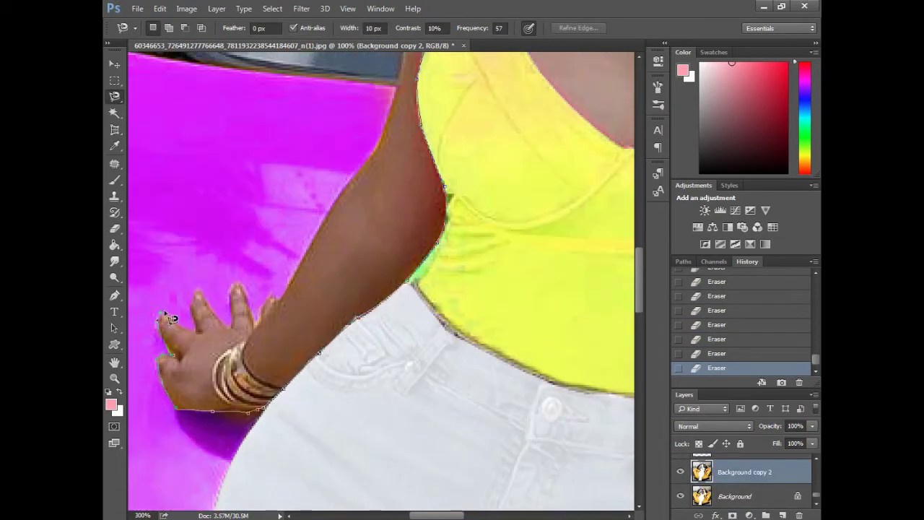
{"action": "scroll", "coordinate": [303, 278], "scroll_direction": "down", "scroll_amount": 2}
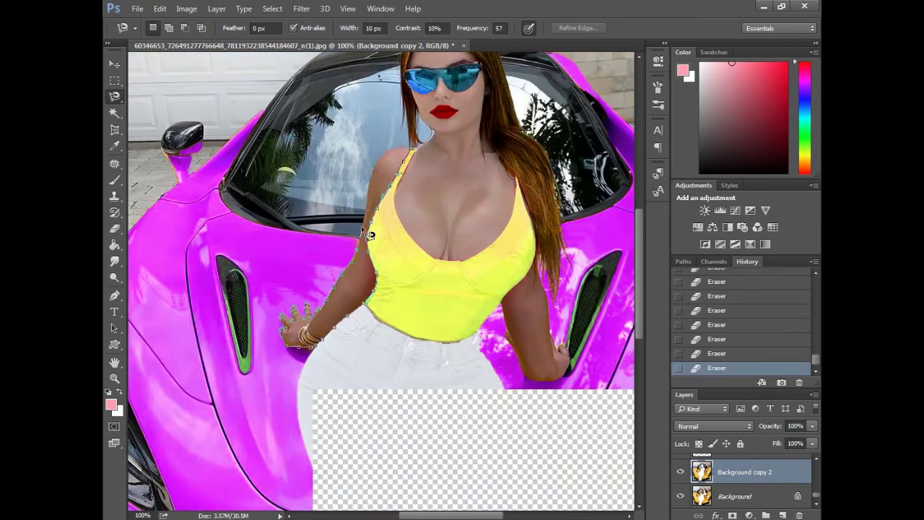
{"action": "left_click", "coordinate": [477, 329]}
{"action": "key", "text": "ctrl+shift+j"}
Raise the bracelet arm layer's lightness to about +20 with Hue/Saturation
{"action": "left_click", "coordinate": [186, 9]}
{"action": "mouse_move", "coordinate": [212, 40]}
{"action": "left_click", "coordinate": [356, 104]}
{"action": "left_click_drag", "start_coordinate": [635, 299], "coordinate": [648, 301]}
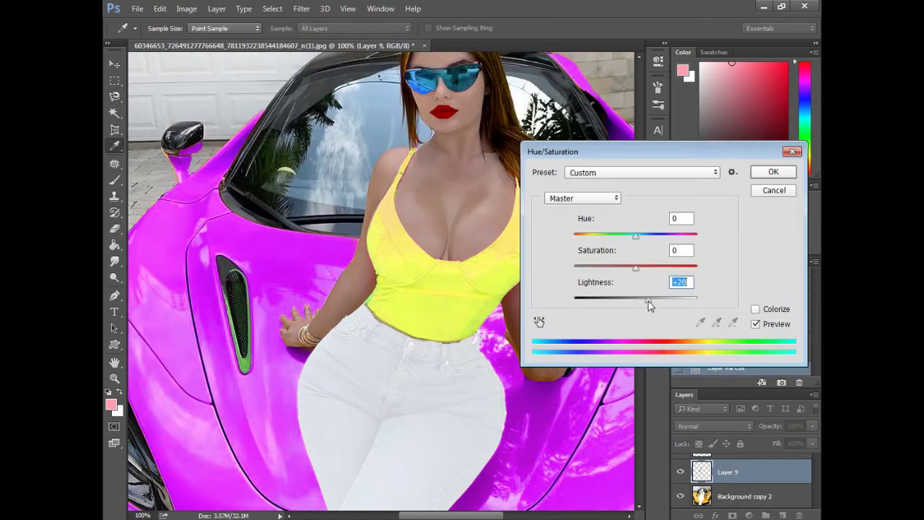
{"action": "key", "text": "Return"}
Outline the other arm, below the long hair, on Background copy 2 with the Magnetic Lasso and cut it to a new layer
{"action": "key", "text": "alt+bracketleft"}
{"action": "left_click", "coordinate": [503, 304]}
{"action": "left_click", "coordinate": [504, 304]}
{"action": "right_click", "coordinate": [535, 325]}
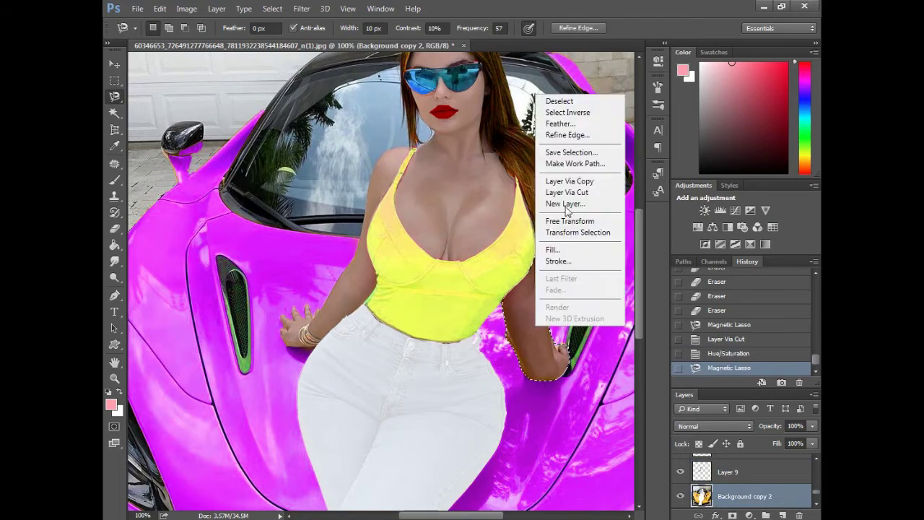
{"action": "left_click", "coordinate": [567, 192]}
Raise the lightness of the newly cut arm below the hair with Hue/Saturation
{"action": "left_click", "coordinate": [187, 9]}
{"action": "mouse_move", "coordinate": [212, 39]}
{"action": "left_click", "coordinate": [354, 105]}
{"action": "left_click_drag", "start_coordinate": [197, 434], "coordinate": [215, 433]}
{"action": "key", "text": "Return"}
Raise the lightness of the bracelet arm on Layer 9 once more with Hue/Saturation
{"action": "key", "text": "alt+bracketleft"}
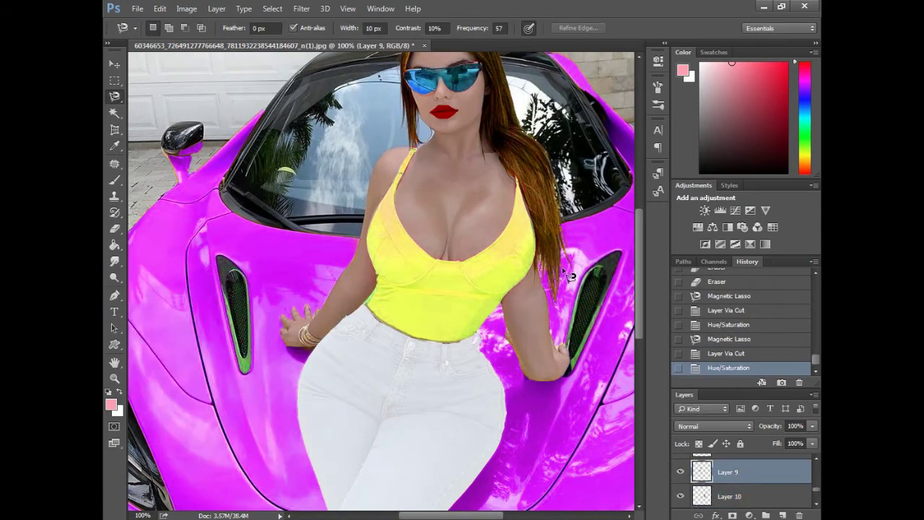
{"action": "left_click", "coordinate": [186, 9]}
{"action": "left_click", "coordinate": [354, 105]}
{"action": "left_click_drag", "start_coordinate": [197, 359], "coordinate": [216, 359]}
{"action": "key", "text": "Return"}
Raise the lightness of the forehead on Layer 8 further with Hue/Saturation
{"action": "key", "text": "alt+bracketleft"}
{"action": "left_click", "coordinate": [186, 8]}
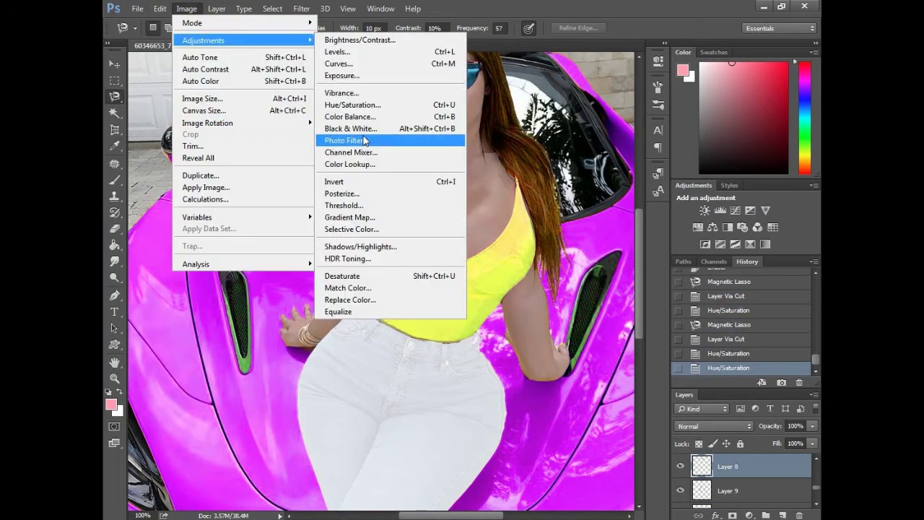
{"action": "left_click", "coordinate": [354, 106]}
{"action": "key", "text": "ctrl+minus"}
{"action": "left_click_drag", "start_coordinate": [197, 207], "coordinate": [213, 207]}
{"action": "key", "text": "Return"}
Raise the lightness of the face and chest skin on Layer 7 further with Hue/Saturation
{"action": "left_click", "coordinate": [186, 8]}
{"action": "left_click", "coordinate": [354, 105]}
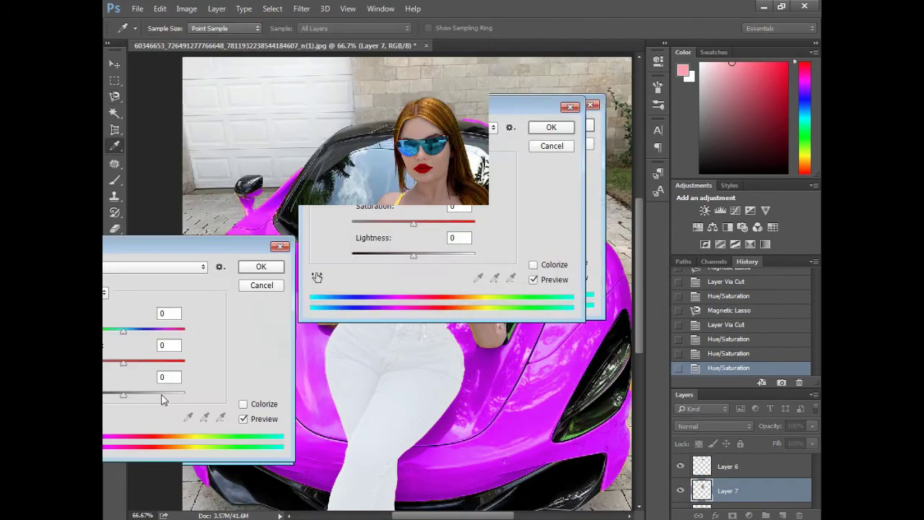
{"action": "key", "text": "Return"}
Erase the edges of the forehead layer, Layer 8, along the hairline and step back one eraser stroke
{"action": "key", "text": "ctrl+minus"}
{"action": "key", "text": "ctrl+plus"}
{"action": "key", "text": "ctrl+plus"}
{"action": "key", "text": "ctrl+plus"}
{"action": "left_click", "coordinate": [682, 470]}
{"action": "left_click", "coordinate": [683, 470]}
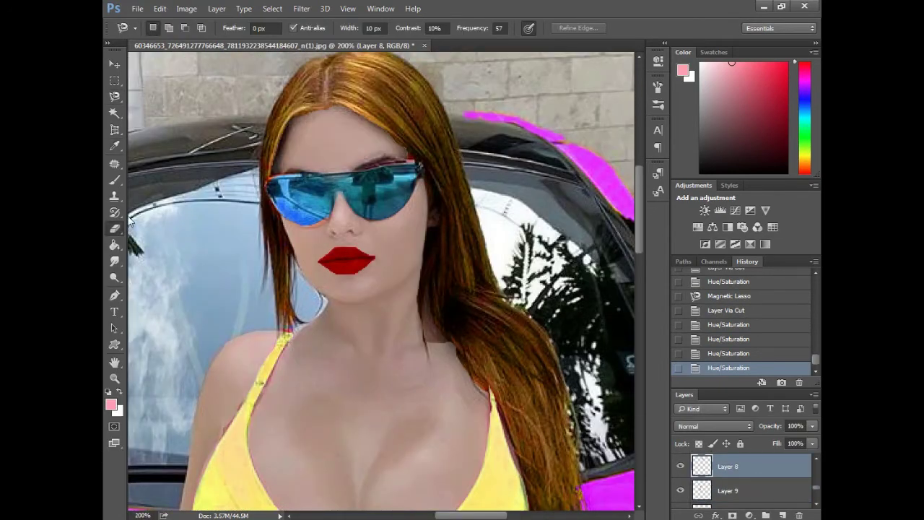
{"action": "left_click", "coordinate": [114, 228]}
{"action": "left_click_drag", "start_coordinate": [361, 116], "coordinate": [403, 130]}
{"action": "mouse_move", "coordinate": [261, 368]}
{"action": "left_mouse_down"}
{"action": "mouse_move", "coordinate": [525, 371]}
{"action": "mouse_move", "coordinate": [361, 278]}
{"action": "left_mouse_up"}
{"action": "left_click_drag", "start_coordinate": [719, 364], "coordinate": [749, 355]}
Check the lightened skin in the whole picture and up close, hiding and showing Layer 8 for comparison
{"action": "key", "text": "ctrl+minus"}
{"action": "key", "text": "ctrl+minus"}
{"action": "key", "text": "ctrl+minus"}
{"action": "key", "text": "ctrl+plus"}
{"action": "key", "text": "ctrl+plus"}
{"action": "key", "text": "ctrl+plus"}
{"action": "left_click", "coordinate": [681, 470]}
{"action": "left_click", "coordinate": [682, 469]}
Clone skin over the outer edge of the bracelet arm on Layer 9 with the Clone Stamp
{"action": "key", "text": "s"}
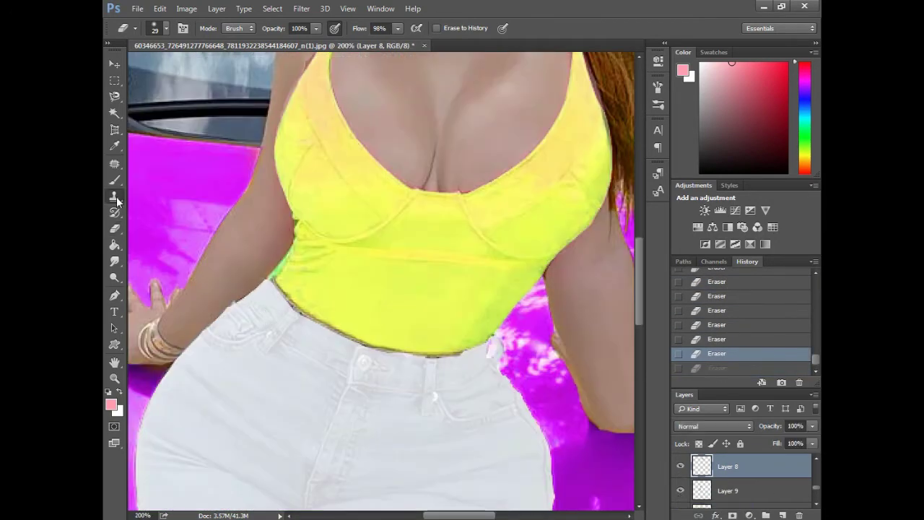
{"action": "left_click", "coordinate": [262, 186], "text": "alt"}
{"action": "left_click_drag", "start_coordinate": [262, 186], "coordinate": [260, 192]}
{"action": "key", "text": "alt+bracketleft"}
{"action": "left_click", "coordinate": [257, 199]}
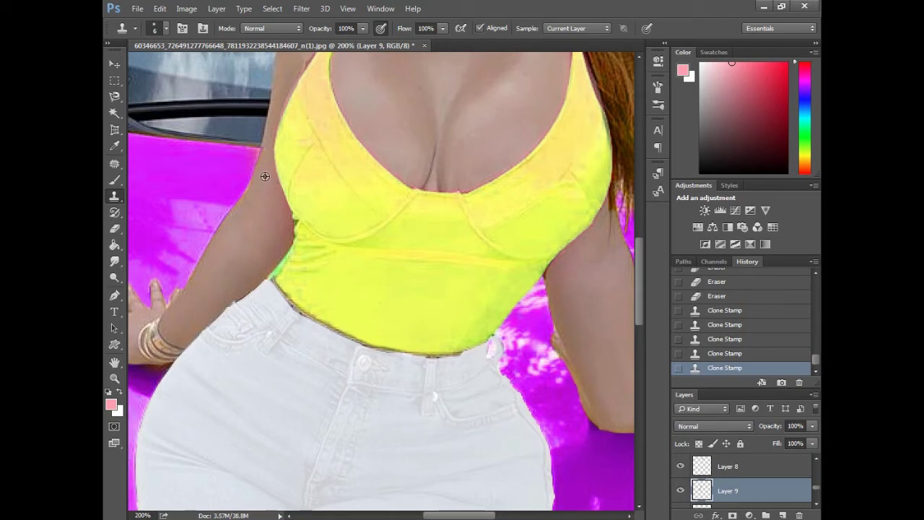
Compare the arm edge before and after cloning through the earlier history states, ending on the latest state
{"action": "left_click", "coordinate": [759, 322]}
{"action": "mouse_move", "coordinate": [816, 360]}
{"action": "left_mouse_down"}
{"action": "mouse_move", "coordinate": [819, 324]}
{"action": "mouse_move", "coordinate": [816, 361]}
{"action": "left_mouse_up"}
{"action": "key", "text": "ctrl+minus"}
{"action": "key", "text": "ctrl+minus"}
{"action": "left_click", "coordinate": [749, 295]}
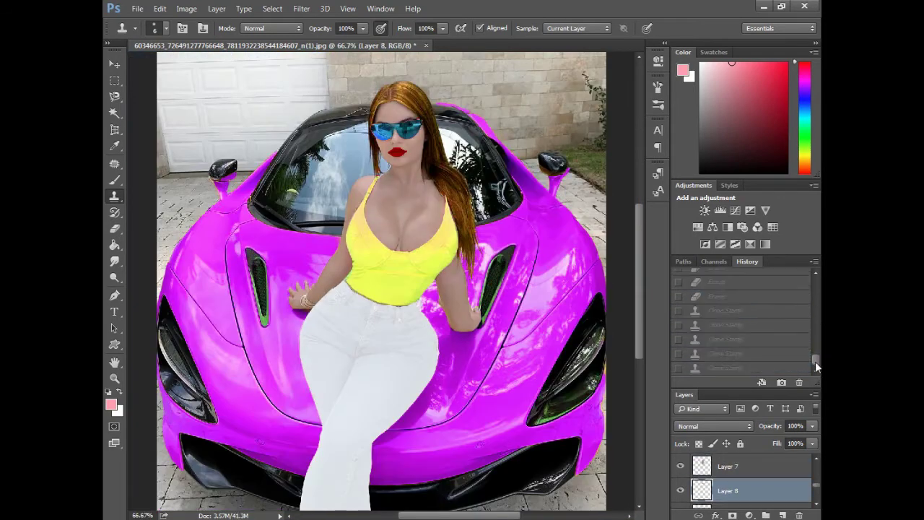
{"action": "left_click", "coordinate": [729, 368]}
Continue cloning skin along the outer and inner edges of the bracelet arm on Layer 9
{"action": "key", "text": "ctrl+plus"}
{"action": "key", "text": "ctrl+plus"}
{"action": "key", "text": "ctrl+plus"}
{"action": "mouse_move", "coordinate": [267, 272]}
{"action": "left_mouse_down"}
{"action": "mouse_move", "coordinate": [348, 305]}
{"action": "mouse_move", "coordinate": [383, 347]}
{"action": "left_mouse_up"}
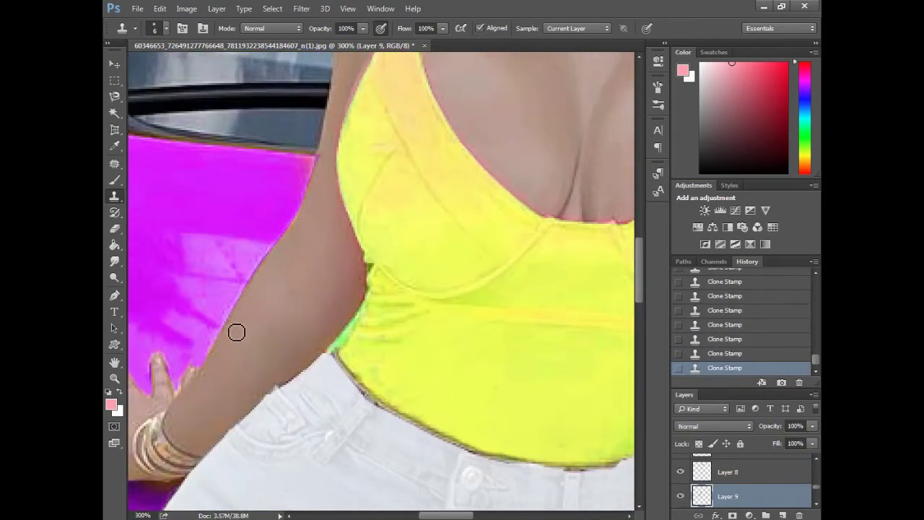
{"action": "left_click", "coordinate": [352, 321]}
{"action": "left_click", "coordinate": [324, 347]}
{"action": "left_click", "coordinate": [723, 325]}
{"action": "left_click", "coordinate": [318, 185], "text": "alt"}
{"action": "left_click", "coordinate": [316, 175]}
{"action": "scroll", "coordinate": [809, 501], "scroll_direction": "down", "scroll_amount": 5}
{"action": "left_click", "coordinate": [751, 468]}
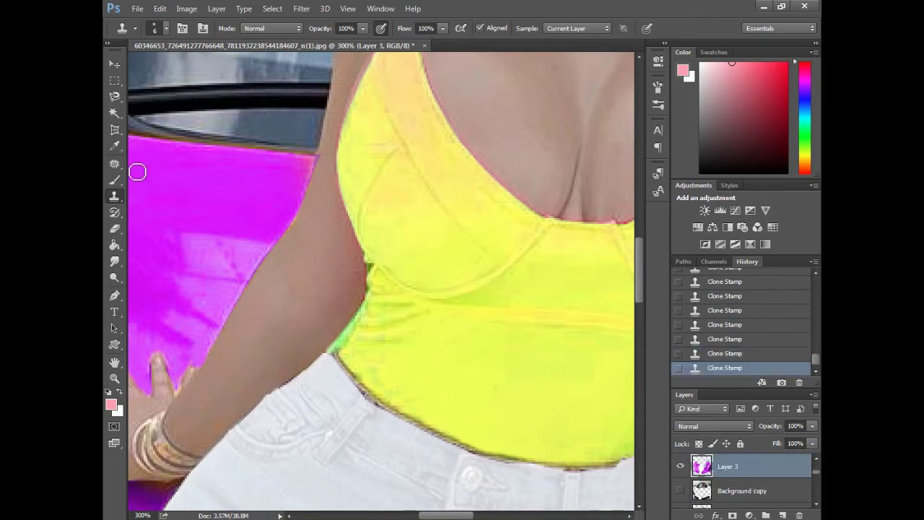
{"action": "left_click", "coordinate": [114, 229]}
{"action": "scroll", "coordinate": [771, 480], "scroll_direction": "down", "scroll_amount": 5}
{"action": "left_click", "coordinate": [771, 479]}
{"action": "left_click", "coordinate": [115, 197]}
{"action": "scroll", "coordinate": [708, 484], "scroll_direction": "up", "scroll_amount": 3}
{"action": "left_click", "coordinate": [745, 459]}
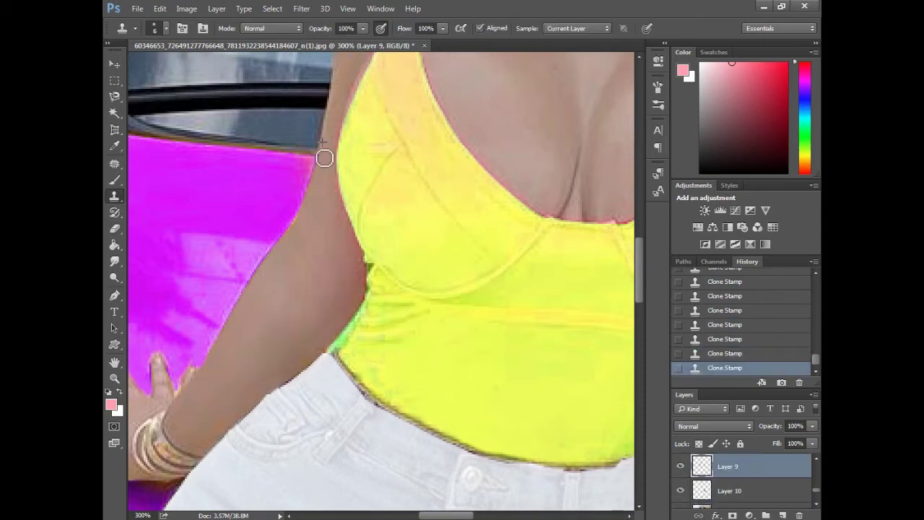
Try blend modes such as Lighter Color and Linear Dodge (Add) with a reduced fill on the lips layer, Layer 5
{"action": "key", "text": "ctrl+minus"}
{"action": "key", "text": "ctrl+minus"}
{"action": "key", "text": "ctrl+minus"}
{"action": "scroll", "coordinate": [814, 472], "scroll_direction": "down", "scroll_amount": 3}
{"action": "left_click", "coordinate": [727, 496]}
{"action": "key", "text": "v"}
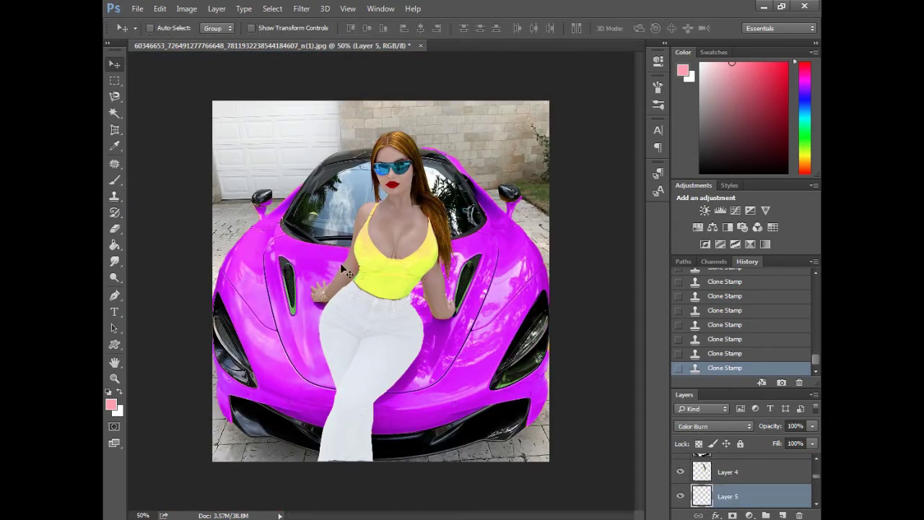
{"action": "scroll", "coordinate": [704, 428], "scroll_direction": "down", "scroll_amount": 3}
{"action": "scroll", "coordinate": [704, 428], "scroll_direction": "down", "scroll_amount": 4}
{"action": "mouse_move", "coordinate": [770, 445]}
{"action": "left_mouse_down"}
{"action": "mouse_move", "coordinate": [757, 445]}
{"action": "mouse_move", "coordinate": [767, 448]}
{"action": "left_mouse_up"}
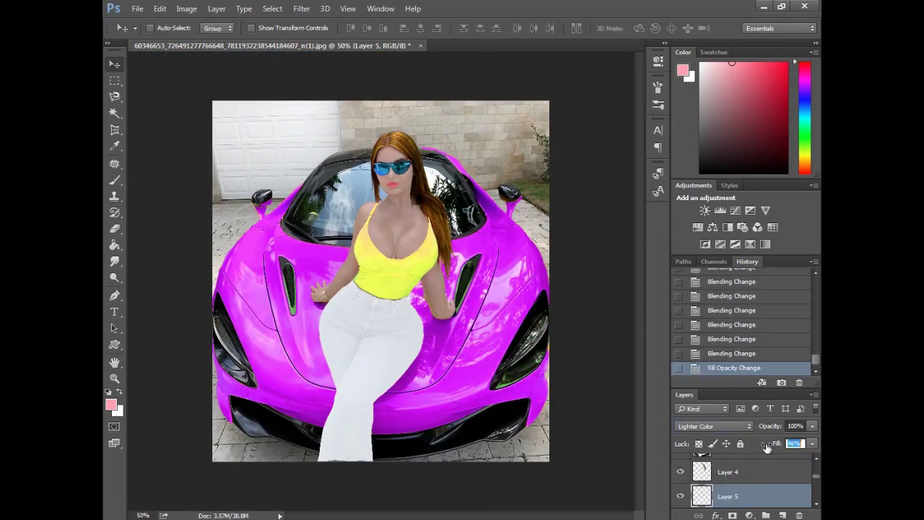
{"action": "scroll", "coordinate": [740, 429], "scroll_direction": "up", "scroll_amount": 10}
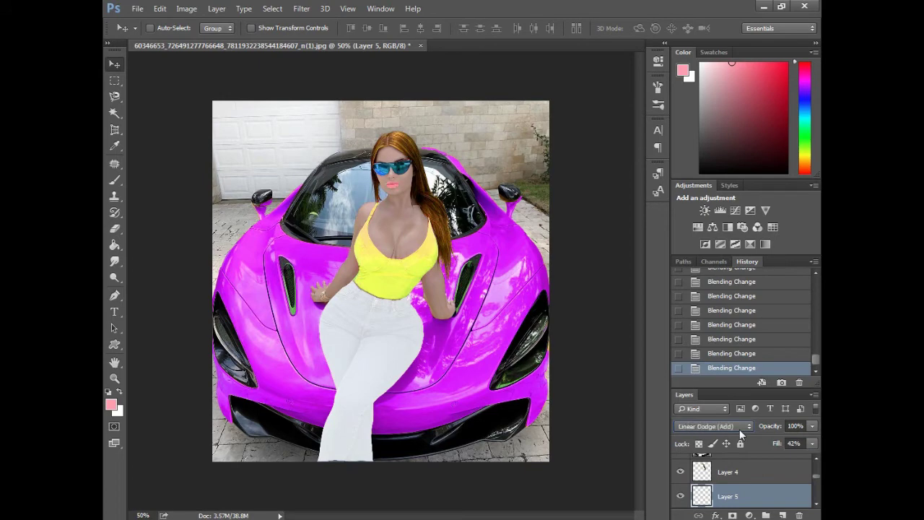
{"action": "scroll", "coordinate": [740, 429], "scroll_direction": "down", "scroll_amount": 3}
Hide the recolored cutout layers one after another, from the skin layers through to Layer 2 and Layer 1
{"action": "scroll", "coordinate": [722, 476], "scroll_direction": "up", "scroll_amount": 2}
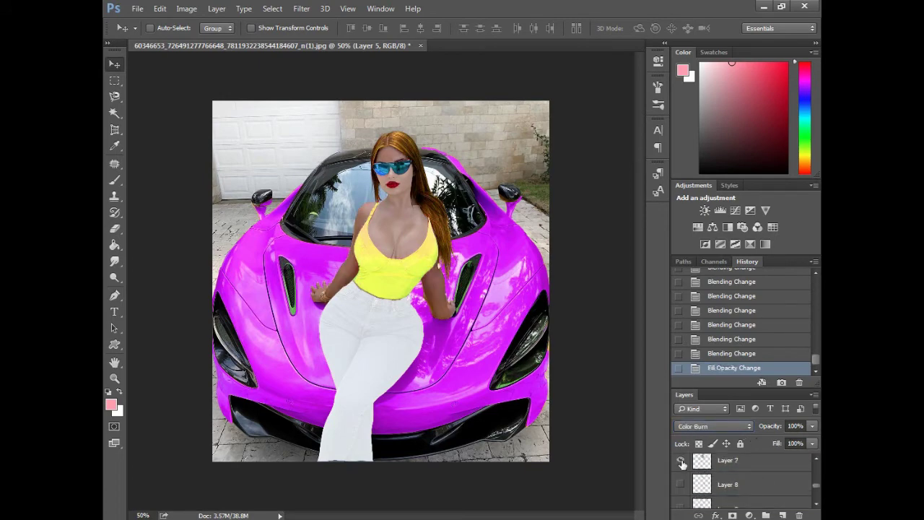
{"action": "scroll", "coordinate": [681, 474], "scroll_direction": "down", "scroll_amount": 2}
{"action": "left_click", "coordinate": [681, 485]}
{"action": "scroll", "coordinate": [723, 480], "scroll_direction": "down", "scroll_amount": 3}
{"action": "left_click", "coordinate": [681, 483]}
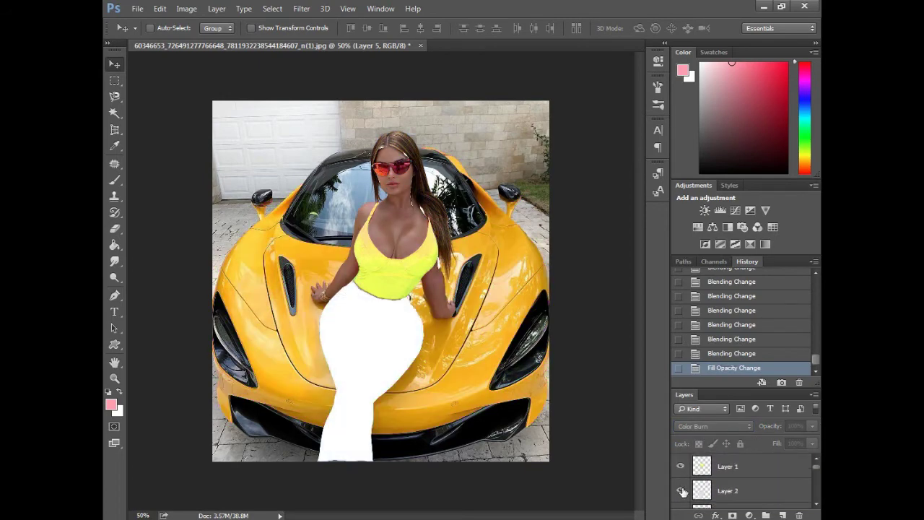
{"action": "left_click", "coordinate": [681, 492]}
Bring the original photo in as a new layer beneath the cutouts and hide Background copy 2
{"action": "left_click", "coordinate": [136, 8]}
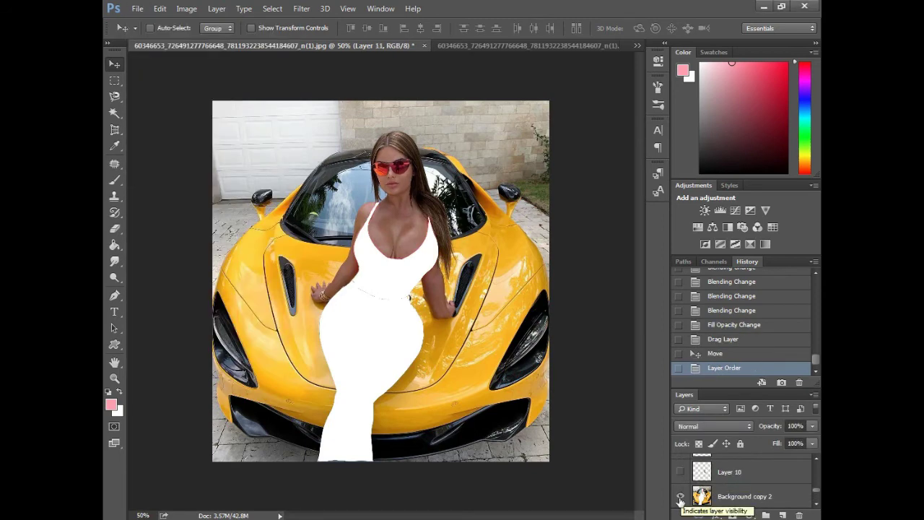
{"action": "left_click", "coordinate": [681, 497]}
Show the skin, hair, lips, sunglasses, car and clothing recolor layers again over the original photo
{"action": "scroll", "coordinate": [767, 476], "scroll_direction": "up", "scroll_amount": 3}
{"action": "scroll", "coordinate": [767, 463], "scroll_direction": "up", "scroll_amount": 2}
{"action": "left_click", "coordinate": [681, 467]}
{"action": "left_click", "coordinate": [681, 488]}
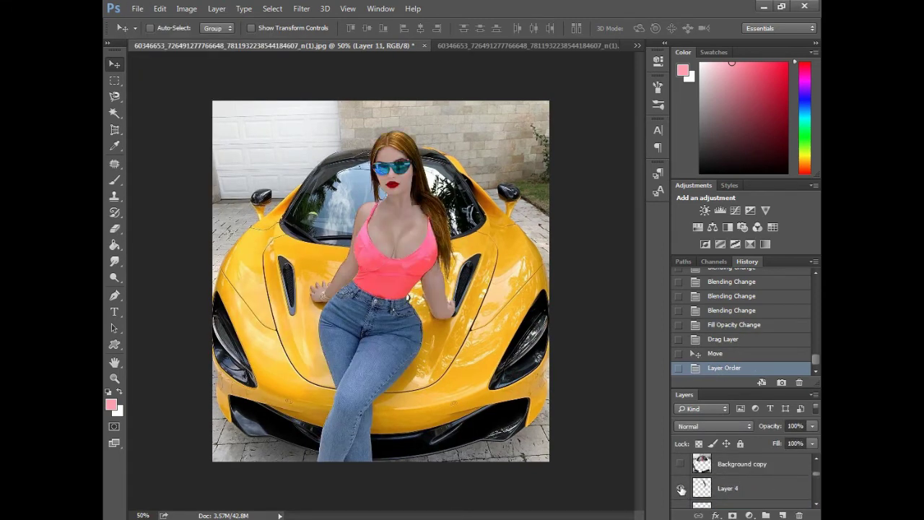
{"action": "left_click", "coordinate": [681, 467]}
{"action": "left_click", "coordinate": [682, 467]}
{"action": "scroll", "coordinate": [684, 469], "scroll_direction": "up", "scroll_amount": 1}
{"action": "left_click", "coordinate": [681, 489]}
{"action": "left_click", "coordinate": [681, 466]}
{"action": "scroll", "coordinate": [723, 480], "scroll_direction": "up", "scroll_amount": 1}
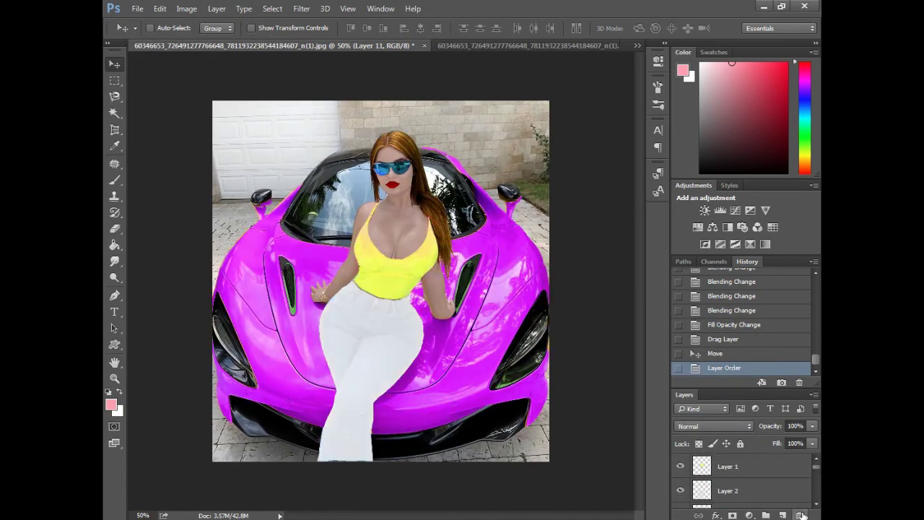
{"action": "left_click", "coordinate": [681, 466]}
{"action": "left_click", "coordinate": [681, 467]}
Clone magenta paint along the windshield pillar's edge beside the mirror on Layer 3 with the Clone Stamp
{"action": "scroll", "coordinate": [747, 488], "scroll_direction": "up", "scroll_amount": 1}
{"action": "left_click", "coordinate": [748, 491]}
{"action": "key", "text": "ctrl+plus"}
{"action": "key", "text": "ctrl+plus"}
{"action": "key", "text": "ctrl+plus"}
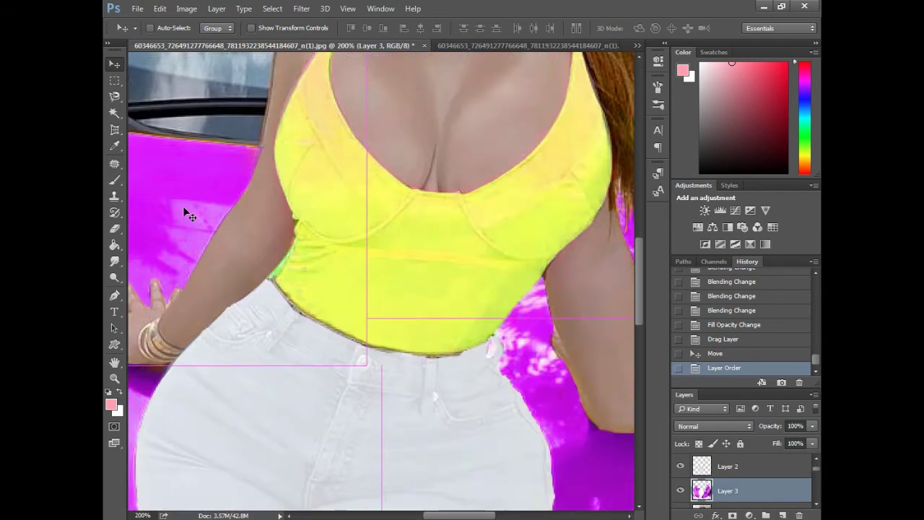
{"action": "scroll", "coordinate": [183, 208], "scroll_direction": "up", "scroll_amount": 4}
{"action": "scroll", "coordinate": [249, 309], "scroll_direction": "left", "scroll_amount": 4}
{"action": "key", "text": "s"}
{"action": "left_click", "coordinate": [221, 268], "text": "alt"}
{"action": "left_click_drag", "start_coordinate": [233, 248], "coordinate": [254, 229]}
{"action": "left_click_drag", "start_coordinate": [257, 225], "coordinate": [330, 156]}
{"action": "left_click_drag", "start_coordinate": [318, 173], "coordinate": [232, 244]}
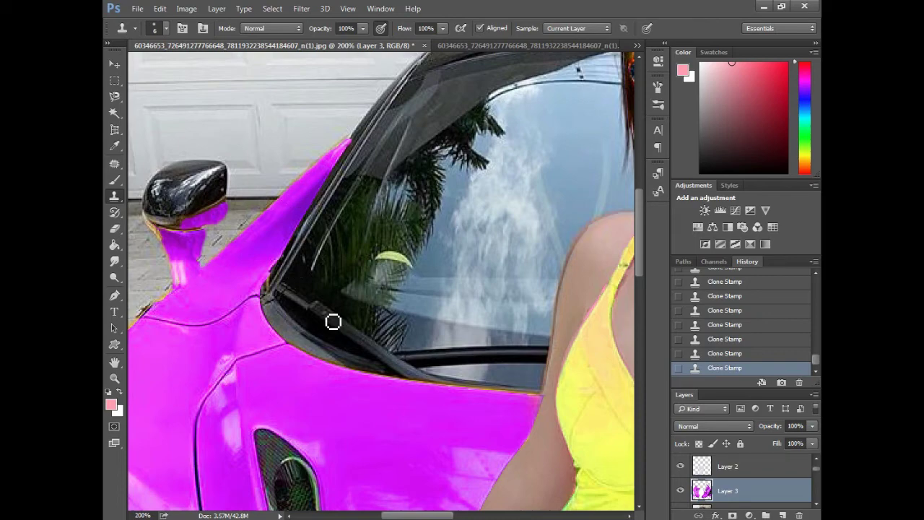
Clone white fabric over the bottom edge of the trouser legs on Layer 2
{"action": "key", "text": "ctrl+minus"}
{"action": "key", "text": "ctrl+minus"}
{"action": "key", "text": "ctrl+minus"}
{"action": "key", "text": "ctrl+plus"}
{"action": "key", "text": "ctrl+plus"}
{"action": "key", "text": "ctrl+plus"}
{"action": "scroll", "coordinate": [332, 318], "scroll_direction": "down", "scroll_amount": 5}
{"action": "left_click", "coordinate": [749, 468]}
{"action": "left_click", "coordinate": [242, 440], "text": "alt"}
{"action": "left_click_drag", "start_coordinate": [225, 459], "coordinate": [271, 461]}
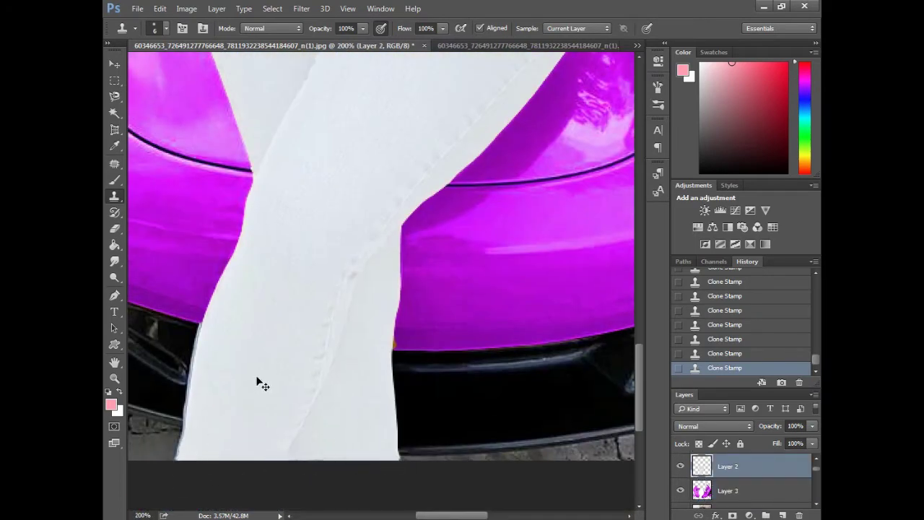
Inspect the whole picture, and toggle the skin layers to identify the one beside the yellow strap
{"action": "key", "text": "ctrl+minus"}
{"action": "key", "text": "ctrl+minus"}
{"action": "key", "text": "ctrl+minus"}
{"action": "scroll", "coordinate": [748, 487], "scroll_direction": "down", "scroll_amount": 5}
{"action": "key", "text": "ctrl+plus"}
{"action": "key", "text": "ctrl+plus"}
{"action": "key", "text": "ctrl+plus"}
{"action": "scroll", "coordinate": [564, 390], "scroll_direction": "up", "scroll_amount": 5}
{"action": "scroll", "coordinate": [722, 485], "scroll_direction": "up", "scroll_amount": 1}
{"action": "left_click", "coordinate": [681, 484]}
{"action": "left_click", "coordinate": [681, 485]}
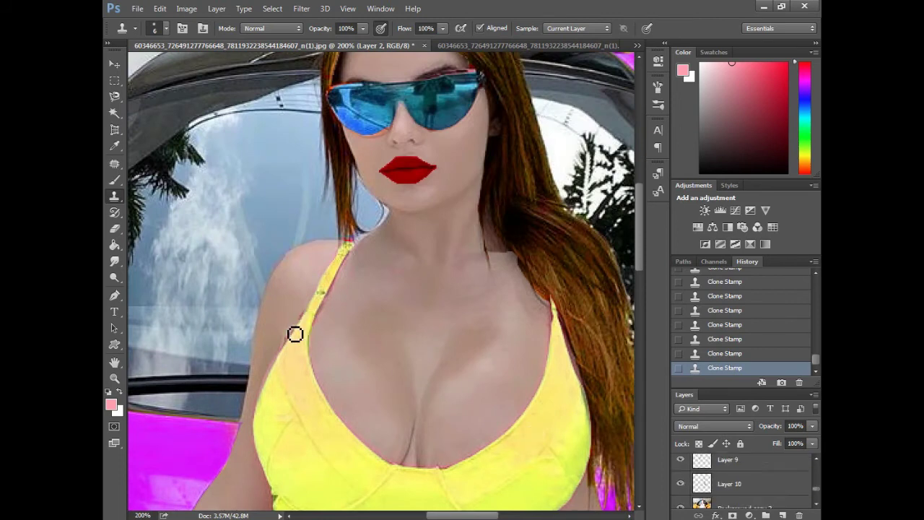
{"action": "left_click", "coordinate": [681, 464]}
{"action": "left_click", "coordinate": [681, 463]}
Clone skin along the outer edge of the yellow strap beside the shoulder with the Clone Stamp
{"action": "left_click", "coordinate": [729, 462]}
{"action": "left_click_drag", "start_coordinate": [291, 322], "coordinate": [291, 346]}
{"action": "scroll", "coordinate": [681, 479], "scroll_direction": "up", "scroll_amount": 1}
Toggle Layer 7's visibility to check which skin area it covers, and select Layer 9
{"action": "left_click", "coordinate": [681, 471]}
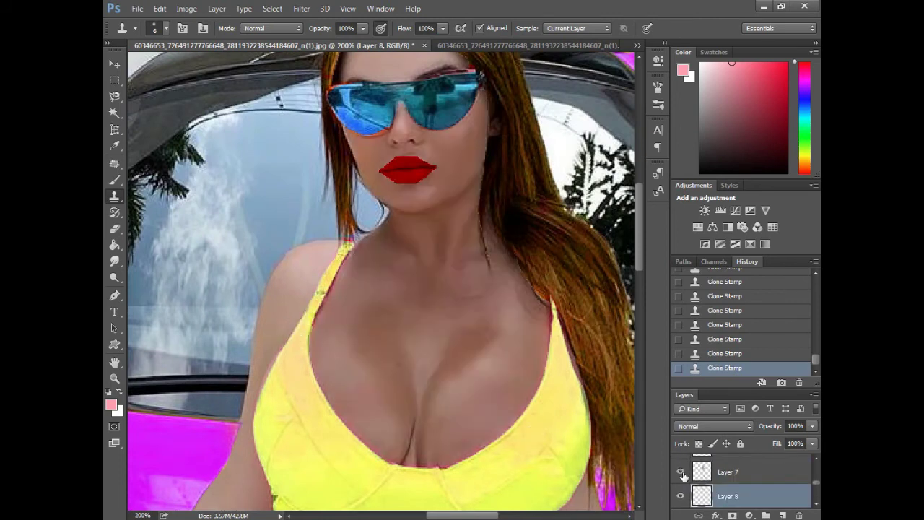
{"action": "left_click", "coordinate": [681, 472]}
{"action": "left_click", "coordinate": [728, 471]}
{"action": "scroll", "coordinate": [708, 500], "scroll_direction": "down", "scroll_amount": 1}
{"action": "left_click", "coordinate": [711, 475]}
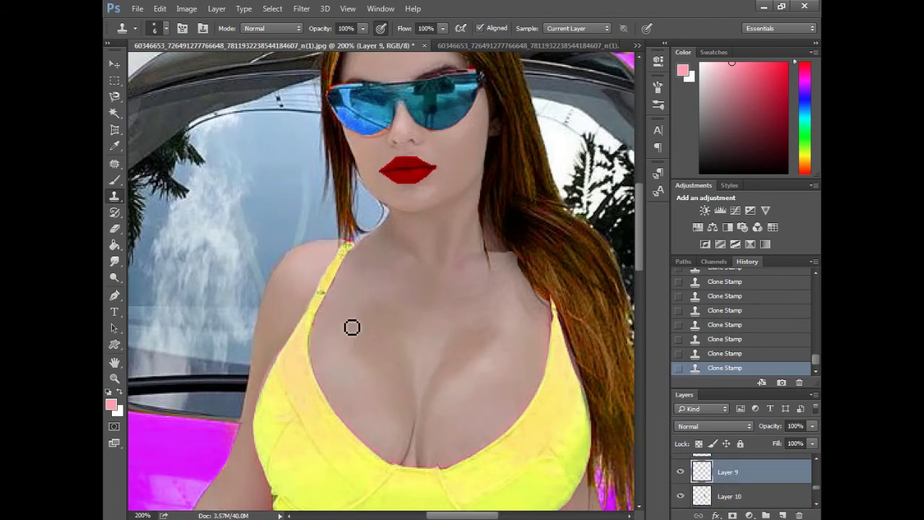
Select Layer 1, view the whole recolored picture and compare it with the other open document
{"action": "scroll", "coordinate": [728, 476], "scroll_direction": "up", "scroll_amount": 4}
{"action": "left_click", "coordinate": [728, 467]}
{"action": "scroll", "coordinate": [559, 425], "scroll_direction": "down", "scroll_amount": 3}
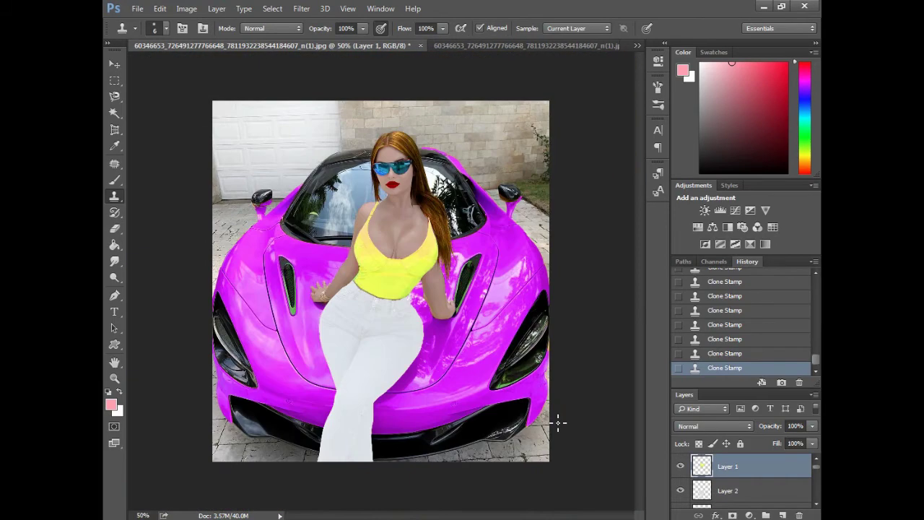
{"action": "left_click", "coordinate": [500, 46]}
{"action": "left_click", "coordinate": [320, 48]}
Identify Layer 6 as the sunglasses layer by toggling its visibility, and clone blue over the remaining red along the sunglasses' edge
{"action": "scroll", "coordinate": [449, 400], "scroll_direction": "up", "scroll_amount": 3}
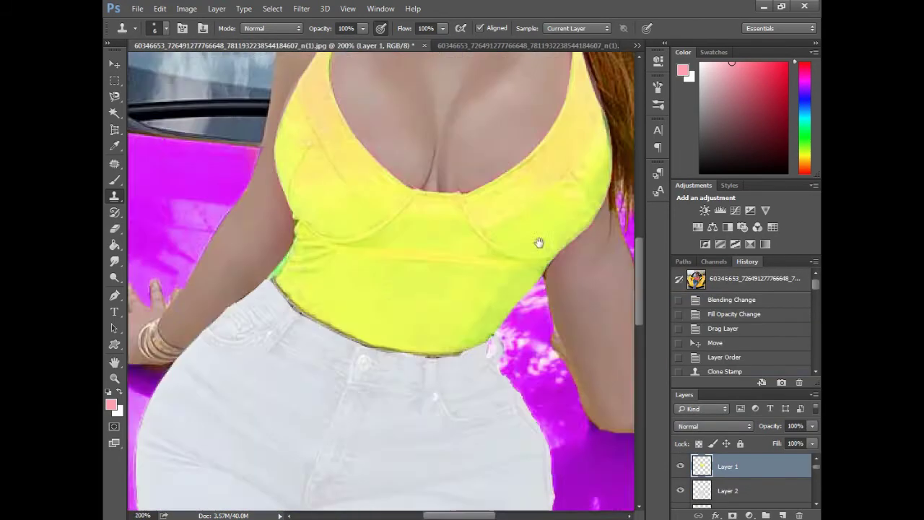
{"action": "scroll", "coordinate": [537, 242], "scroll_direction": "up", "scroll_amount": 5}
{"action": "key", "text": "v"}
{"action": "left_click", "coordinate": [399, 299], "text": "ctrl"}
{"action": "left_click", "coordinate": [681, 497]}
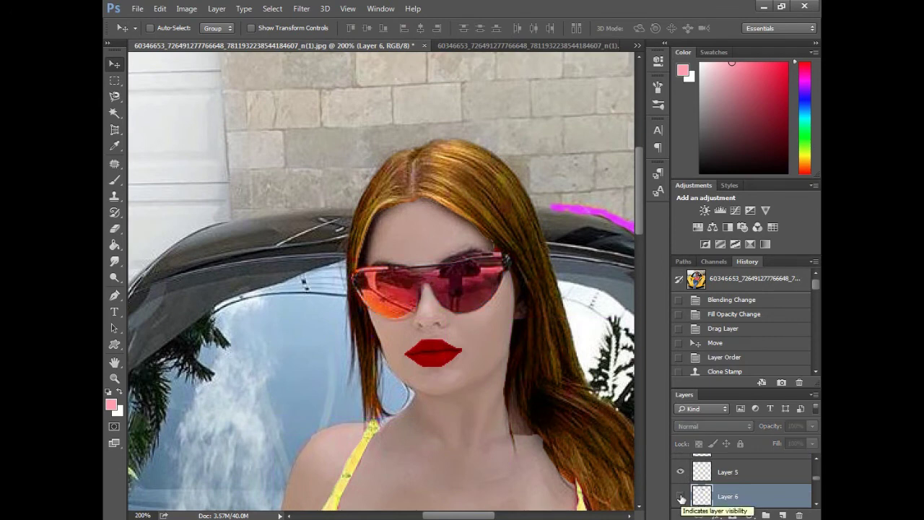
{"action": "left_click", "coordinate": [681, 497]}
{"action": "key", "text": "s"}
{"action": "left_click_drag", "start_coordinate": [367, 285], "coordinate": [369, 279]}
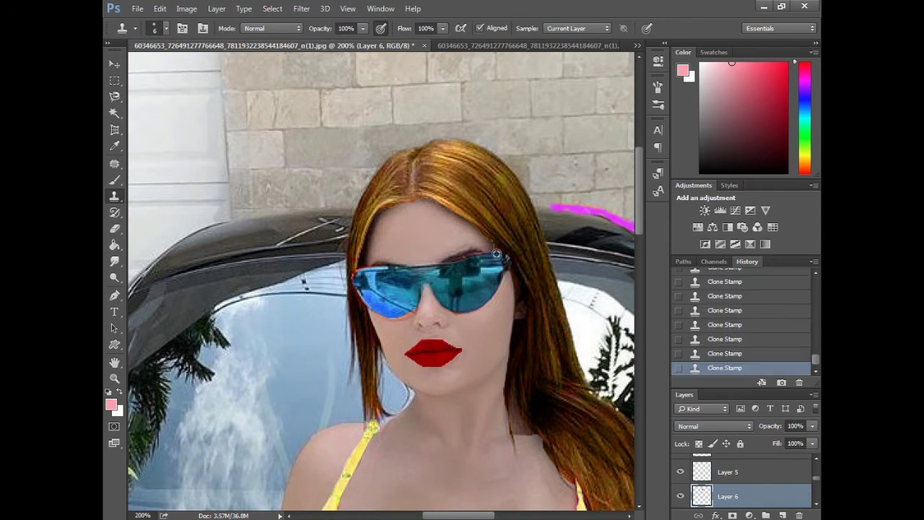
Select Layer 4, the layer holding the recolored hair
{"action": "key", "text": "alt+bracketright"}
{"action": "key", "text": "alt+bracketright"}
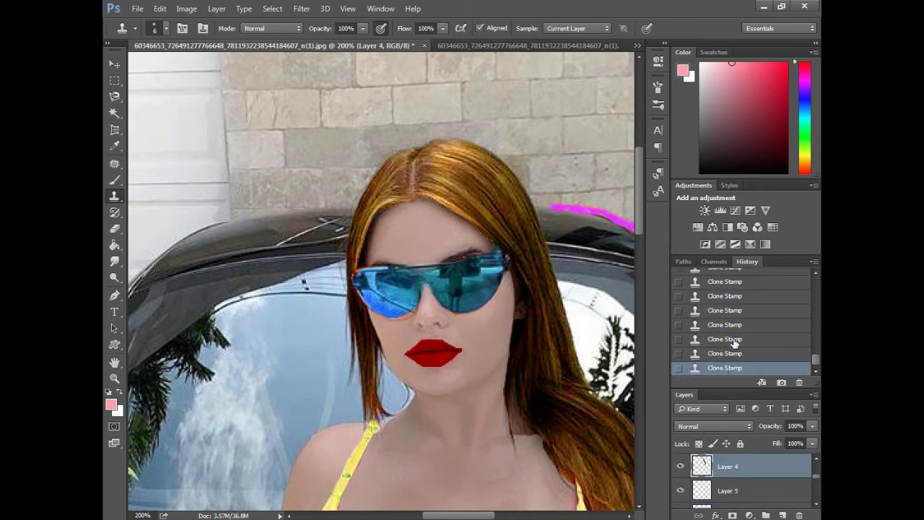